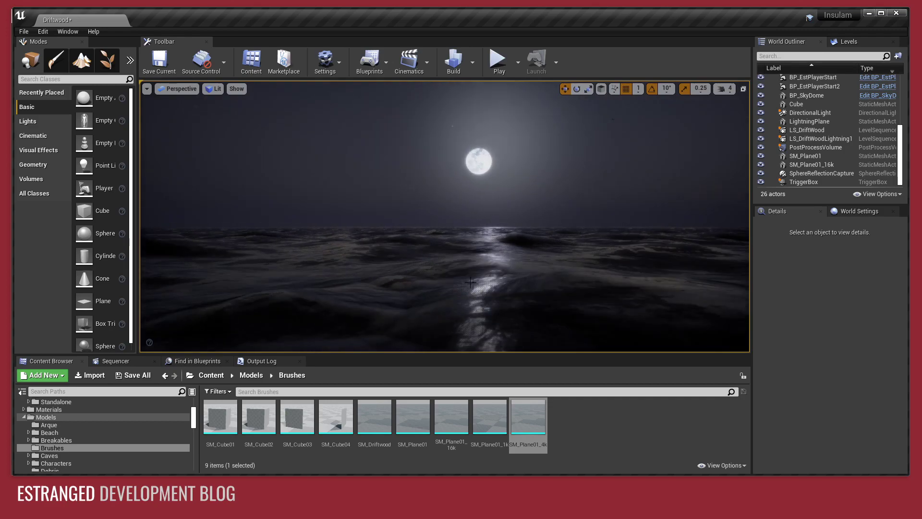
# Show the ocean scene in Wireframe view and examine the water plane's tessellation from close up and from above
pyautogui.click(500, 267)
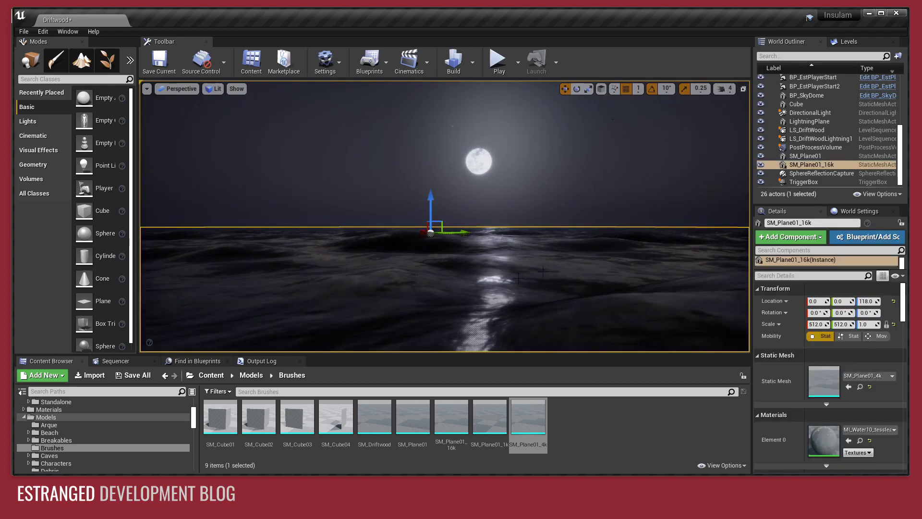
pyautogui.press('Escape')
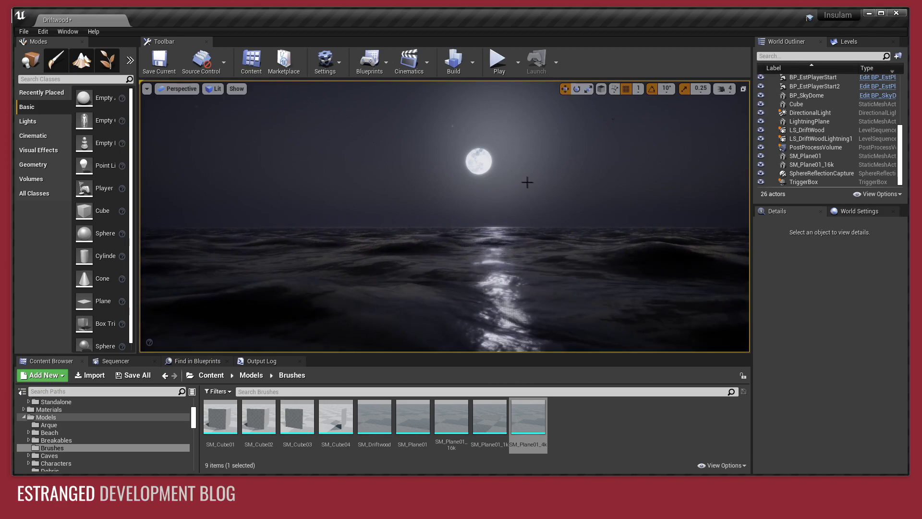
pyautogui.click(217, 92)
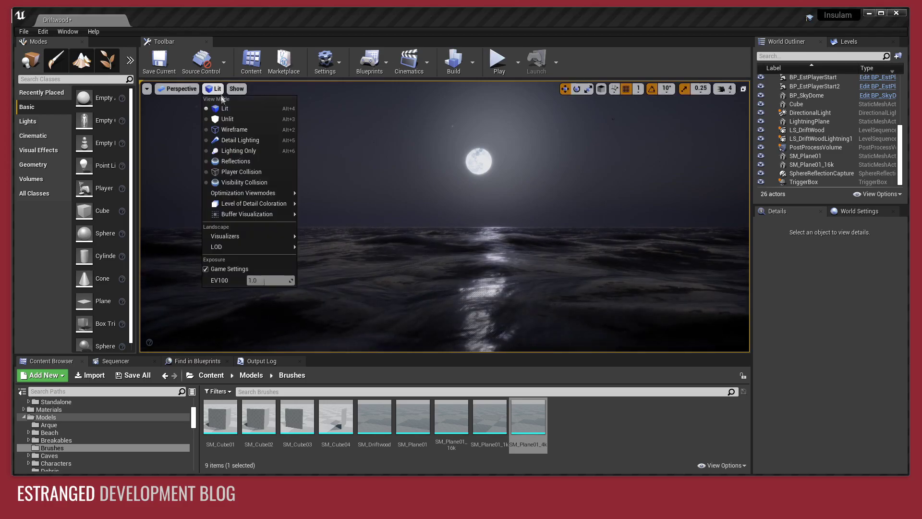
pyautogui.click(234, 129)
pyautogui.moveTo(445, 216); pyautogui.dragTo(444, 188, button='right')
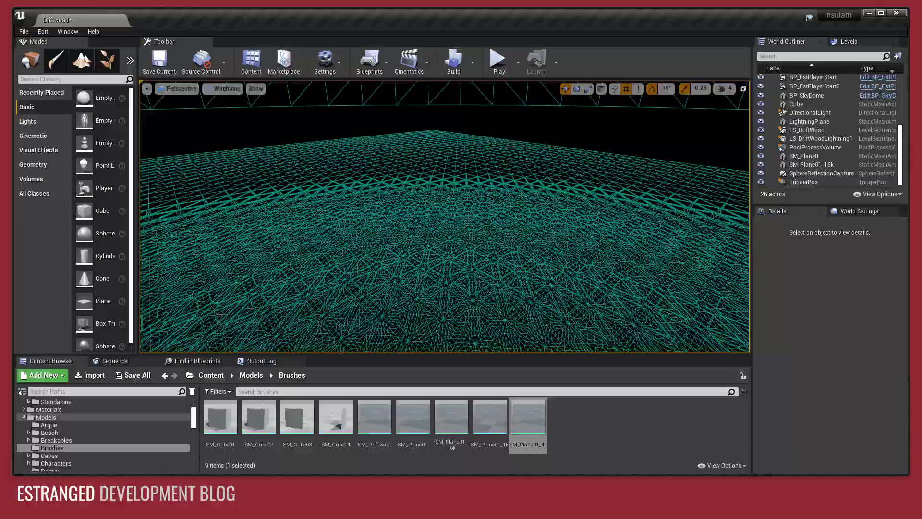
pyautogui.moveTo(455, 186); pyautogui.dragTo(455, 305, button='right')
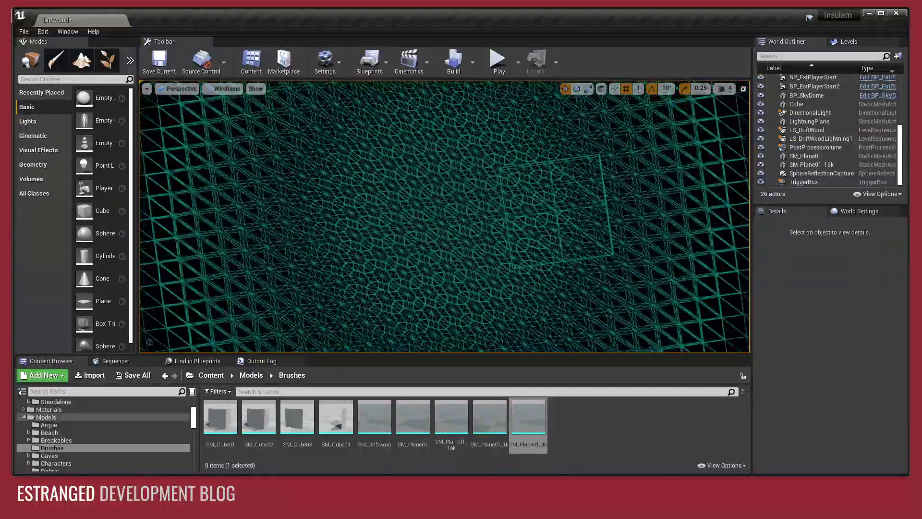
pyautogui.moveTo(454, 250); pyautogui.dragTo(480, 212, button='right')
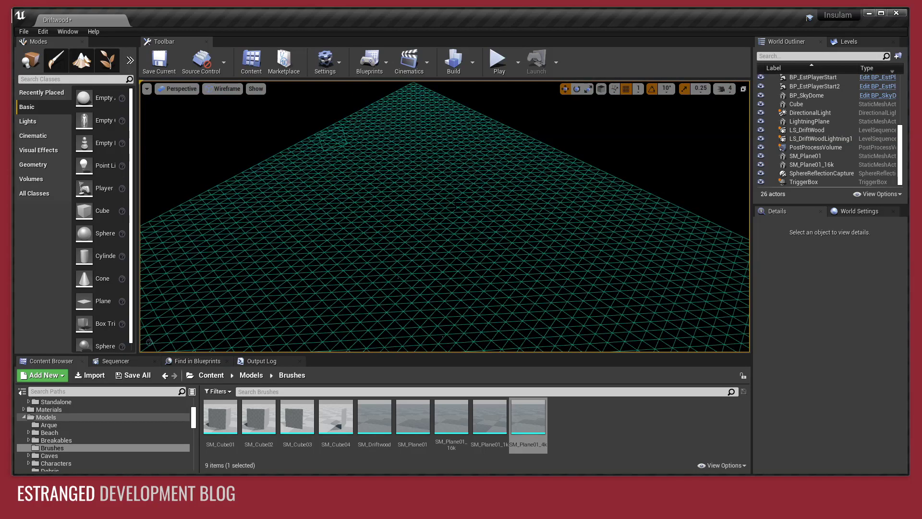
# Replace the static mesh of the SM_Plane01_16k water plane with SM_Plane01_1k, leaving the plane deselected
pyautogui.click(457, 205)
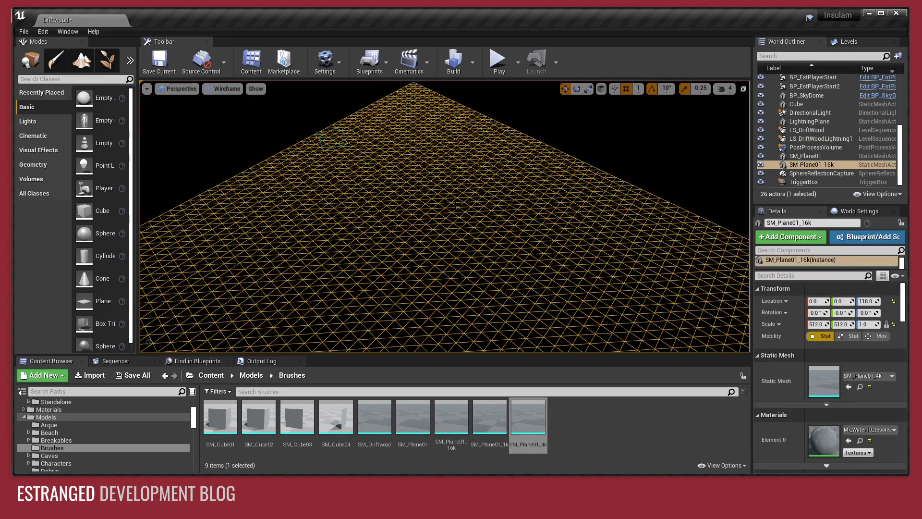
pyautogui.moveTo(522, 414)
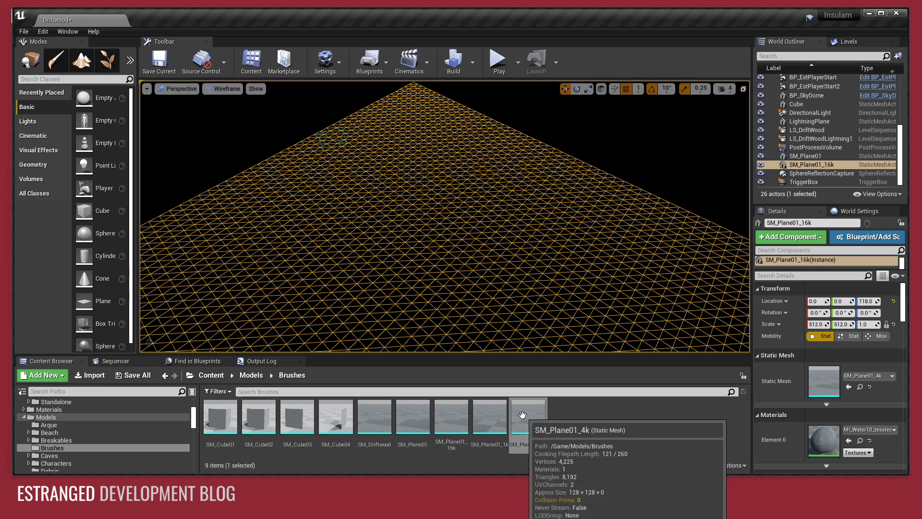
pyautogui.moveTo(490, 416); pyautogui.dragTo(835, 376)
pyautogui.press('Escape')
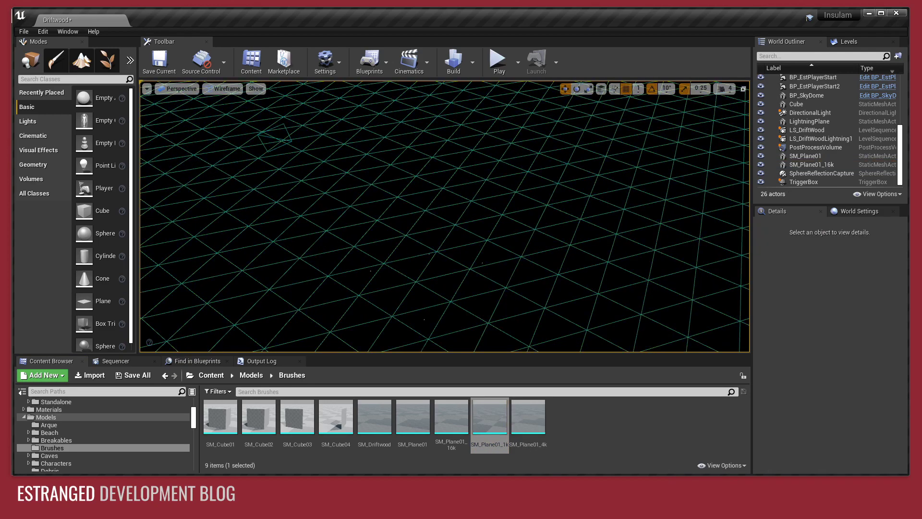
# Examine the water at surface level in Wireframe and restore Lit shading in the viewport
pyautogui.click(219, 90)
pyautogui.moveTo(563, 237)
pyautogui.mouseDown(button='right')
pyautogui.moveTo(563, 217)
pyautogui.moveTo(557, 272)
pyautogui.moveTo(564, 235)
pyautogui.mouseUp(button='right')
pyautogui.click(222, 89)
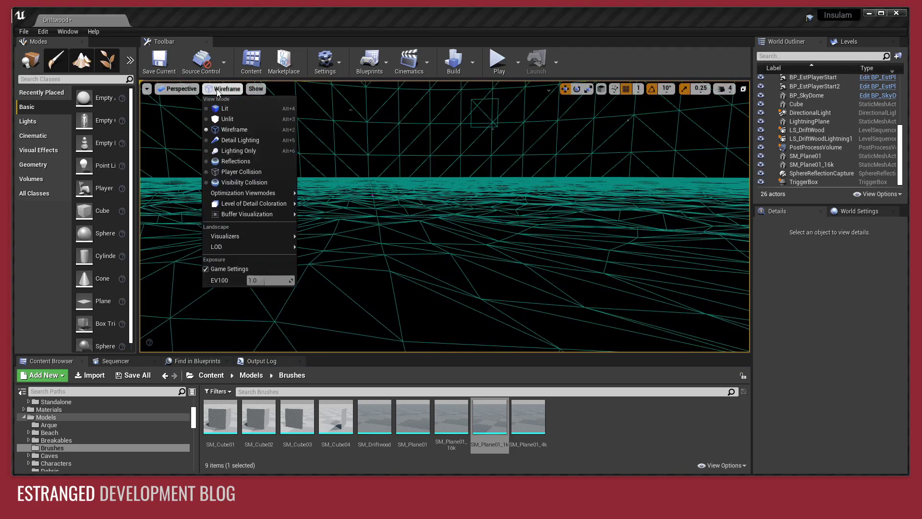
pyautogui.click(227, 108)
pyautogui.moveTo(444, 216); pyautogui.dragTo(445, 216, button='right')
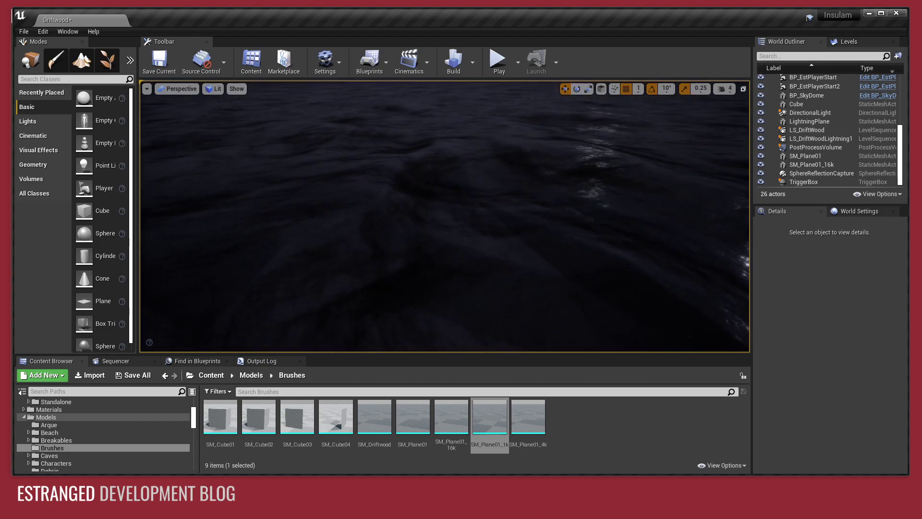
# Assign the SM_Plane01_4k static mesh to the water plane and look out towards the moonlit horizon
pyautogui.click(547, 294)
pyautogui.click(527, 420)
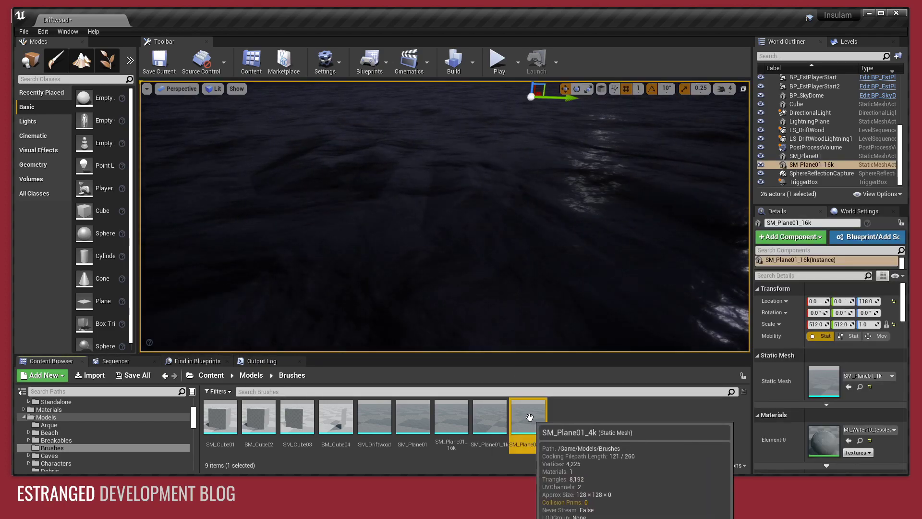
pyautogui.moveTo(528, 416); pyautogui.dragTo(824, 373)
pyautogui.moveTo(444, 216); pyautogui.dragTo(515, 158, button='right')
pyautogui.press('Escape')
# Put the SM_Plane01_1k mesh on the water plane to compare the wave quality with nothing selected
pyautogui.click(491, 261)
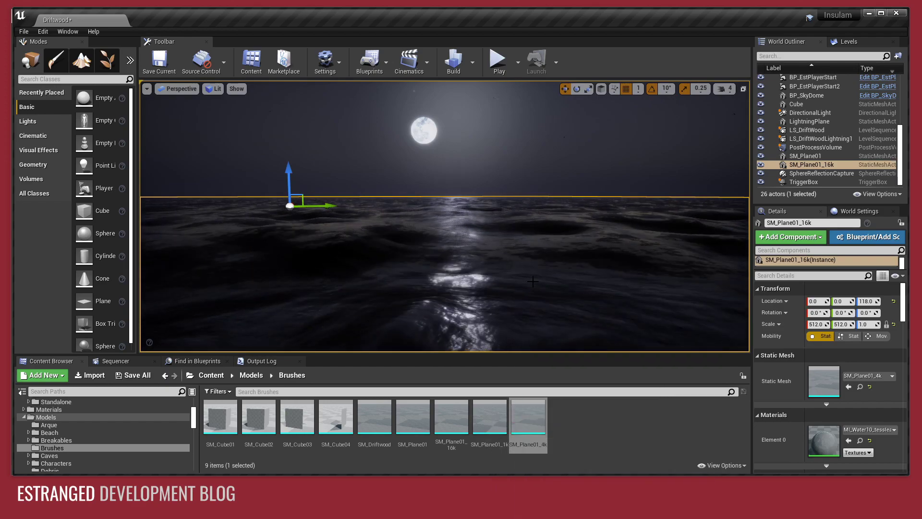
pyautogui.moveTo(490, 416); pyautogui.dragTo(880, 368)
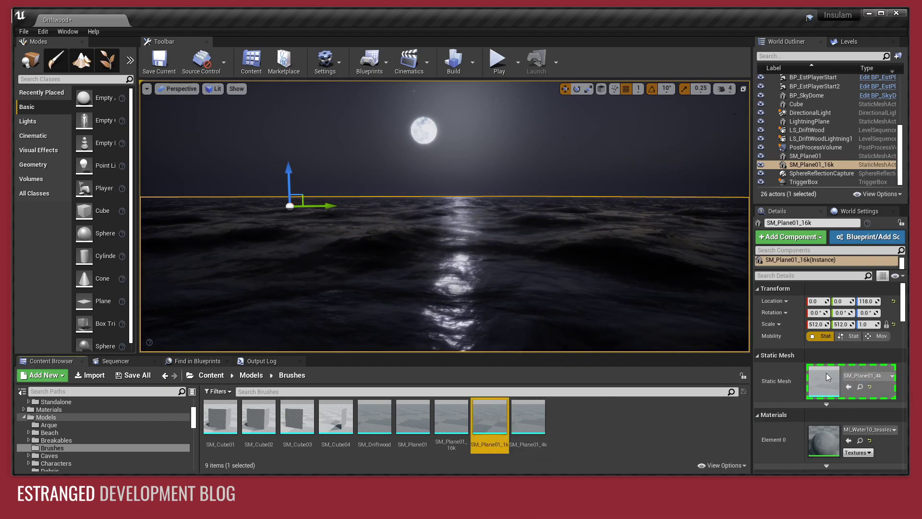
pyautogui.moveTo(504, 281); pyautogui.dragTo(505, 281, button='right')
pyautogui.press('Escape')
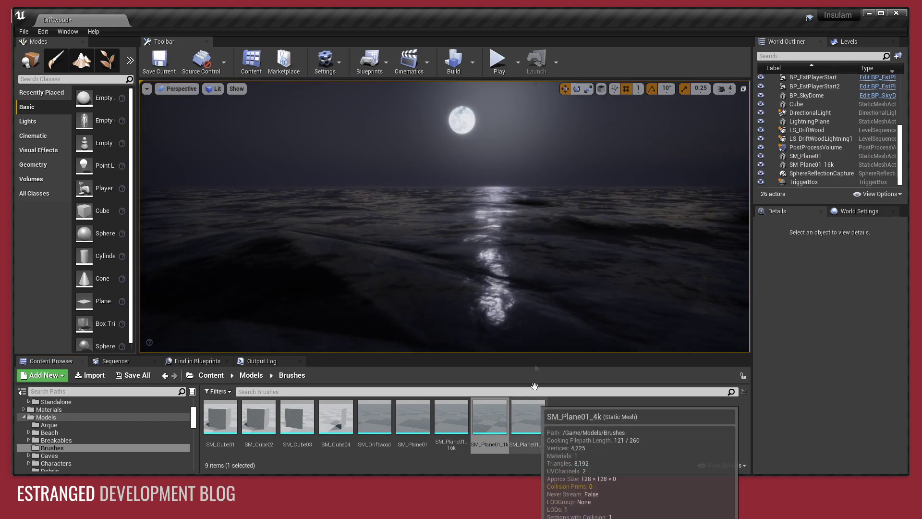
# Switch the water plane's static mesh back to SM_Plane01_4k and deselect the plane
pyautogui.click(515, 308)
pyautogui.moveTo(528, 417); pyautogui.dragTo(826, 386)
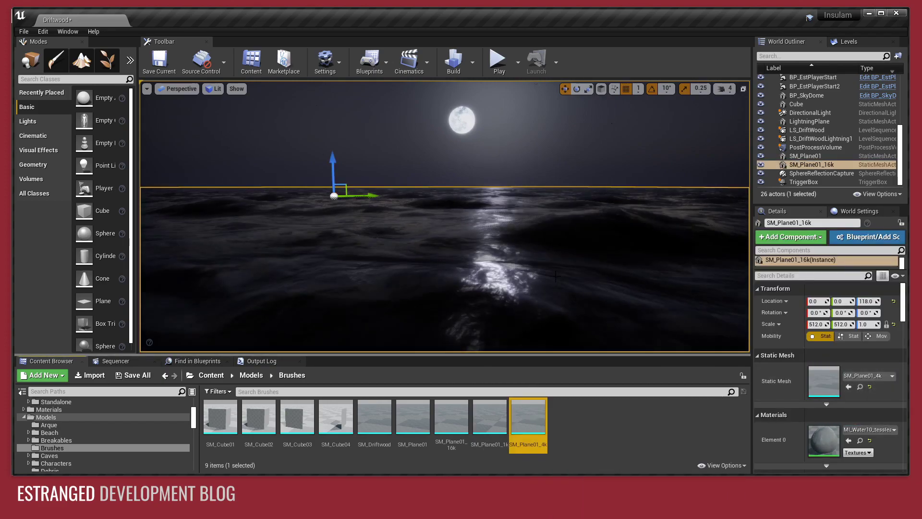
pyautogui.moveTo(532, 246); pyautogui.dragTo(511, 240, button='right')
pyautogui.press('Escape')
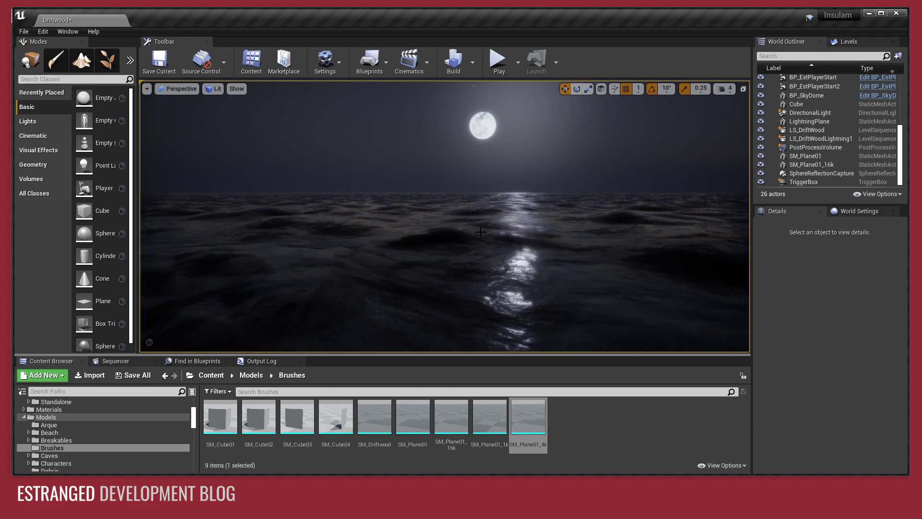
# Assign the custom SM_Driftwood static mesh to the SM_Plane01_16k water plane
pyautogui.moveTo(445, 216); pyautogui.dragTo(459, 238, button='right')
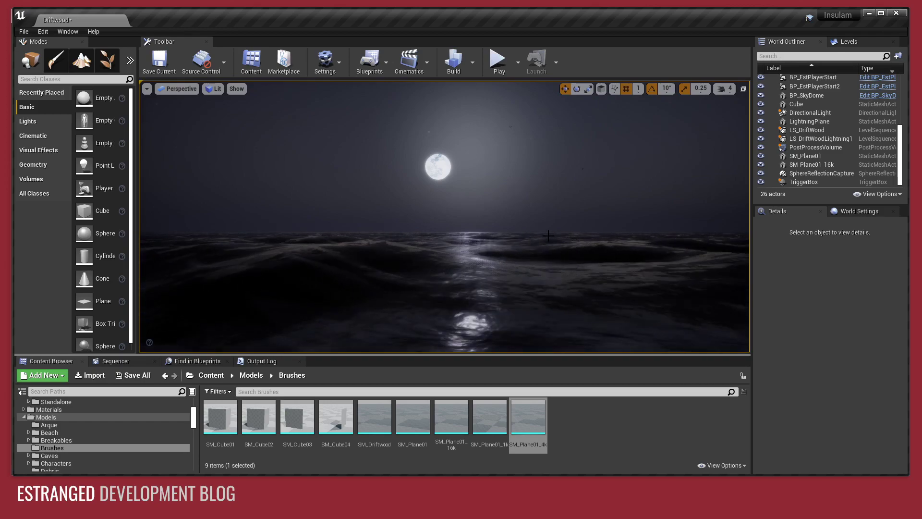
pyautogui.click(494, 246)
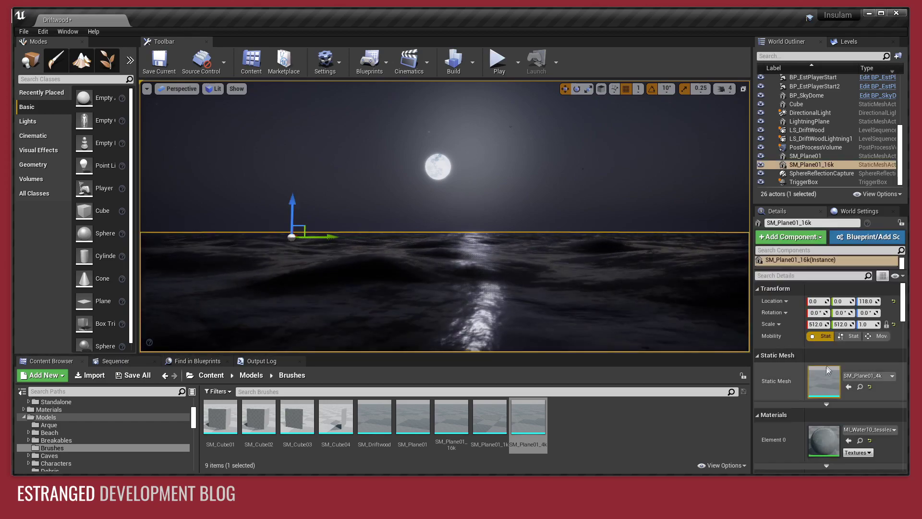
pyautogui.moveTo(374, 417); pyautogui.dragTo(825, 376)
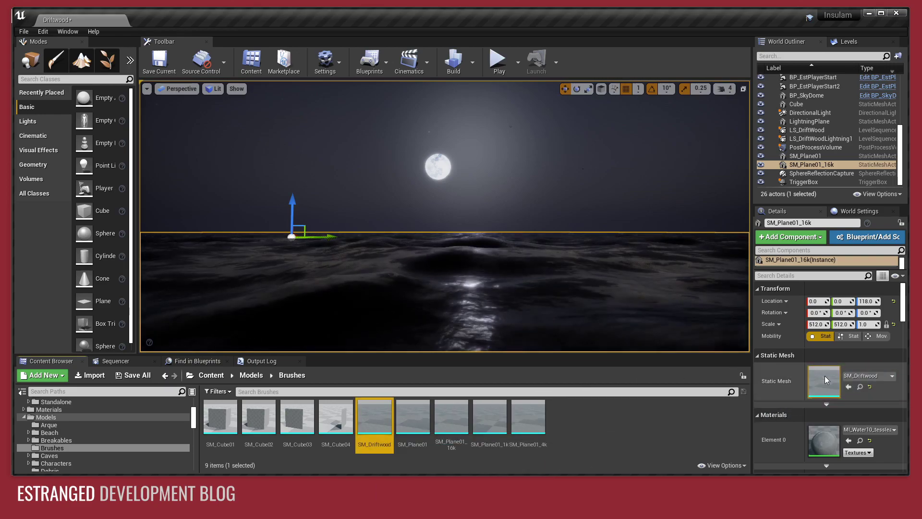
# Find the water plane's current material among the assets and replace it with the neighbouring MI_Water10 displaced material instance
pyautogui.click(861, 441)
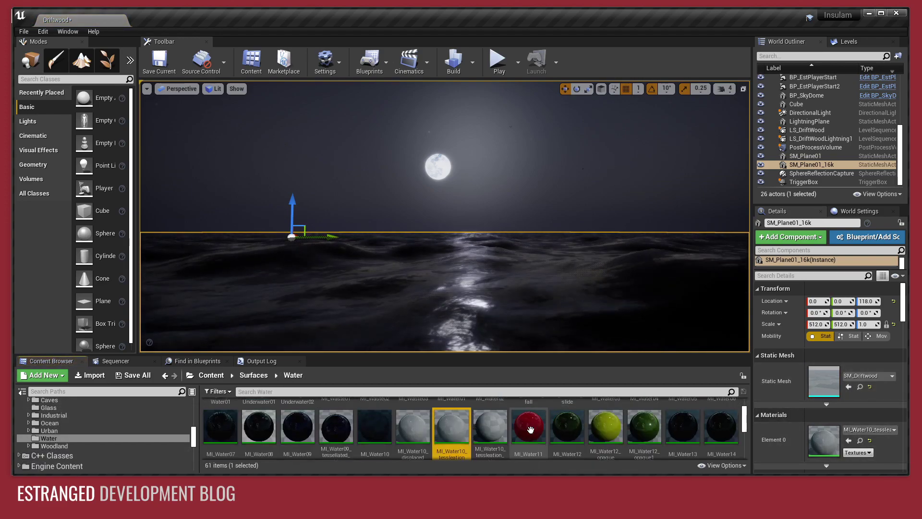
pyautogui.moveTo(412, 436); pyautogui.dragTo(826, 437)
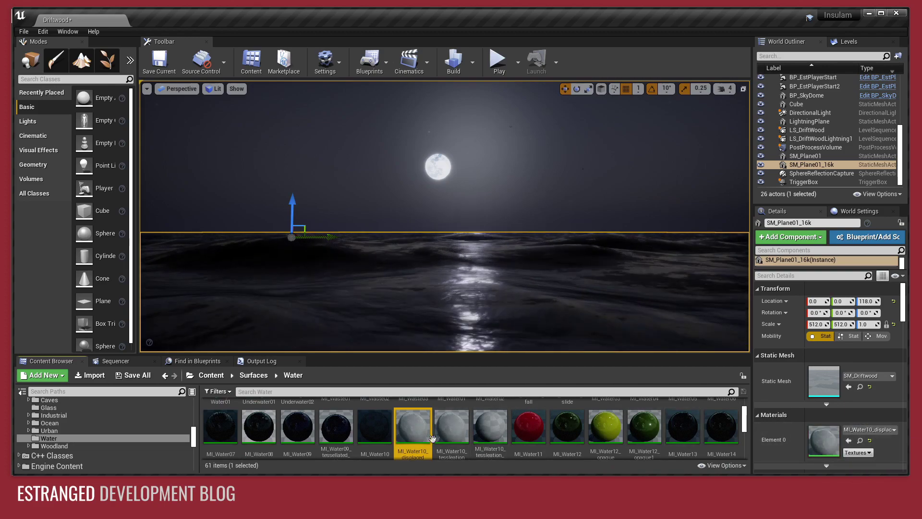
pyautogui.moveTo(390, 273); pyautogui.dragTo(386, 328, button='right')
pyautogui.press('Escape')
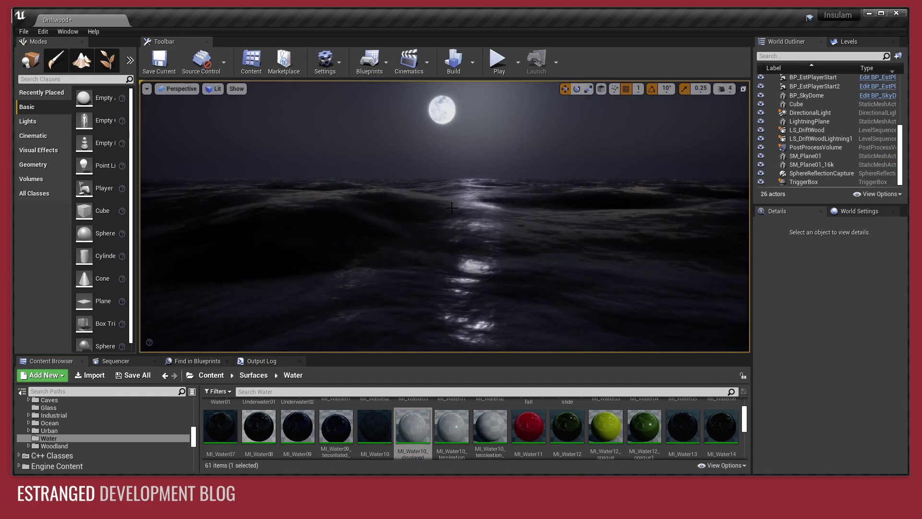
pyautogui.moveTo(386, 308); pyautogui.dragTo(383, 275, button='right')
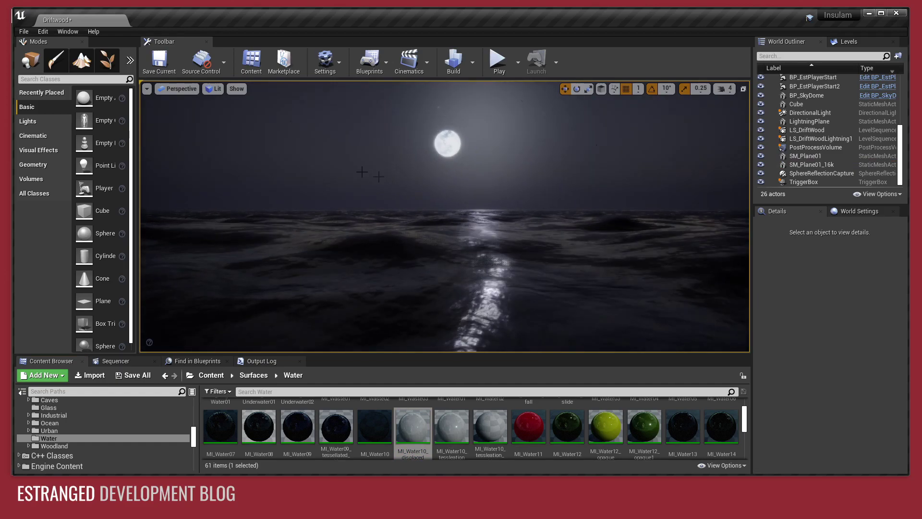
# Show the scene in Wireframe view and examine how the water mesh's triangle density changes with distance
pyautogui.click(215, 89)
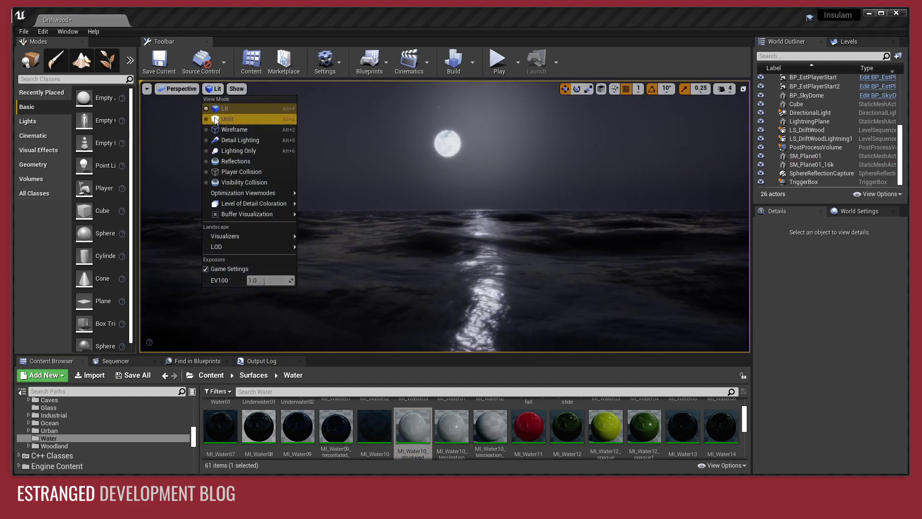
pyautogui.click(225, 130)
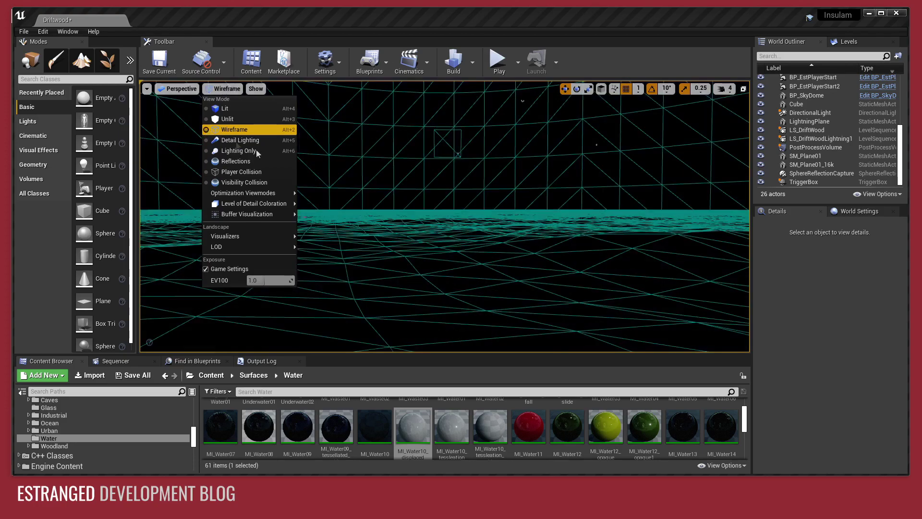
pyautogui.moveTo(444, 217)
pyautogui.mouseDown(button='right')
pyautogui.moveTo(444, 257)
pyautogui.moveTo(444, 217)
pyautogui.mouseUp(button='right')
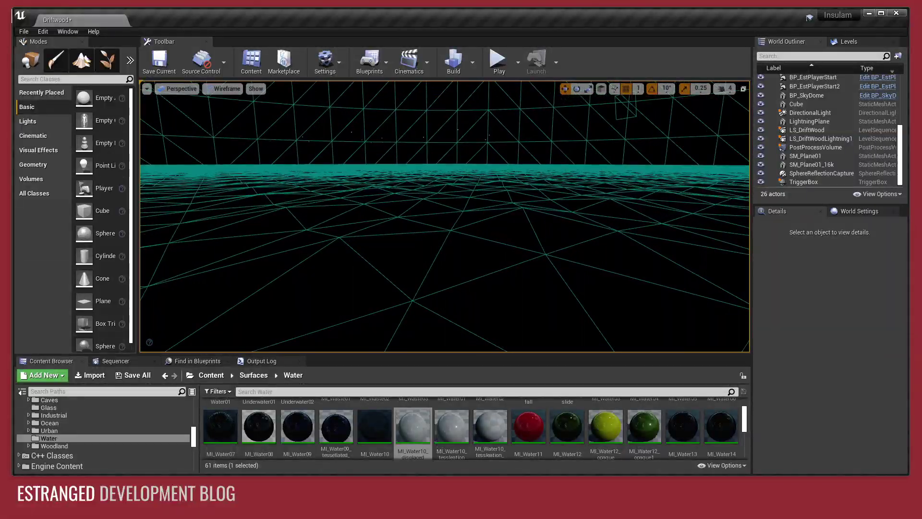
pyautogui.moveTo(521, 193); pyautogui.dragTo(521, 192, button='right')
# Restore Lit shading and look across the water surface from other positions
pyautogui.click(231, 90)
pyautogui.click(225, 108)
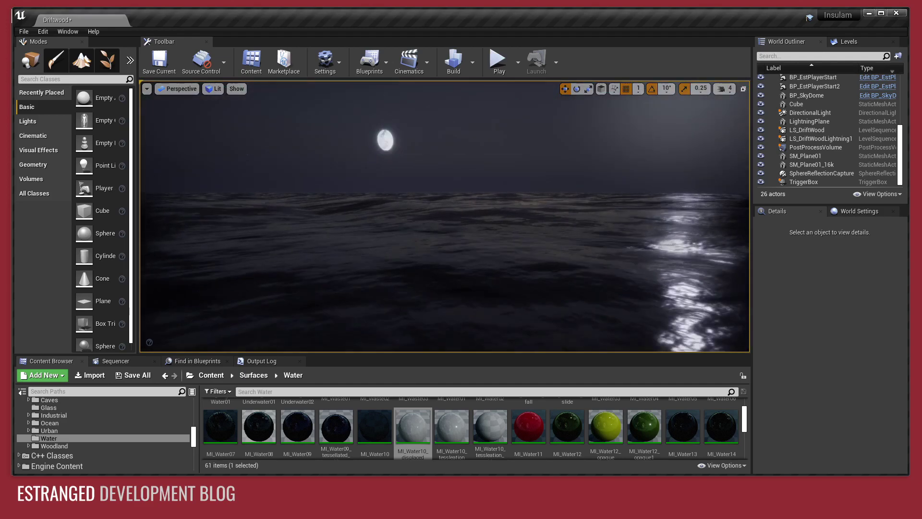
pyautogui.moveTo(444, 216); pyautogui.dragTo(531, 209, button='right')
pyautogui.moveTo(444, 216); pyautogui.dragTo(444, 216, button='right')
# Check the denser water geometry around the floating object in Wireframe, and return the viewport to Lit shading
pyautogui.click(213, 89)
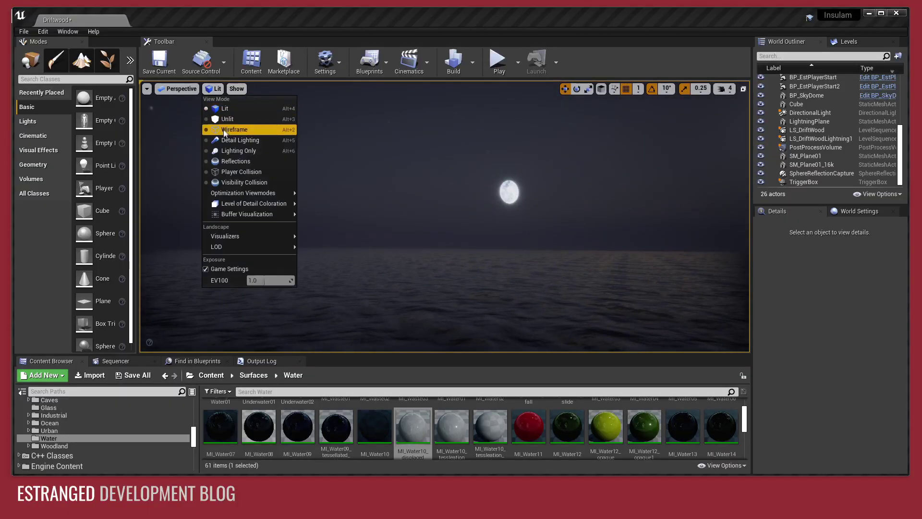
pyautogui.click(225, 129)
pyautogui.moveTo(445, 216); pyautogui.dragTo(445, 216, button='right')
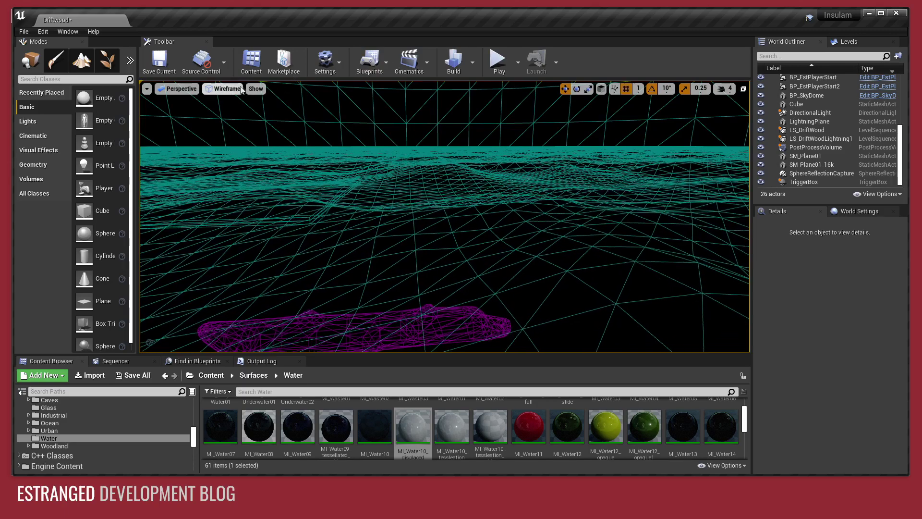
pyautogui.click(222, 89)
pyautogui.click(240, 109)
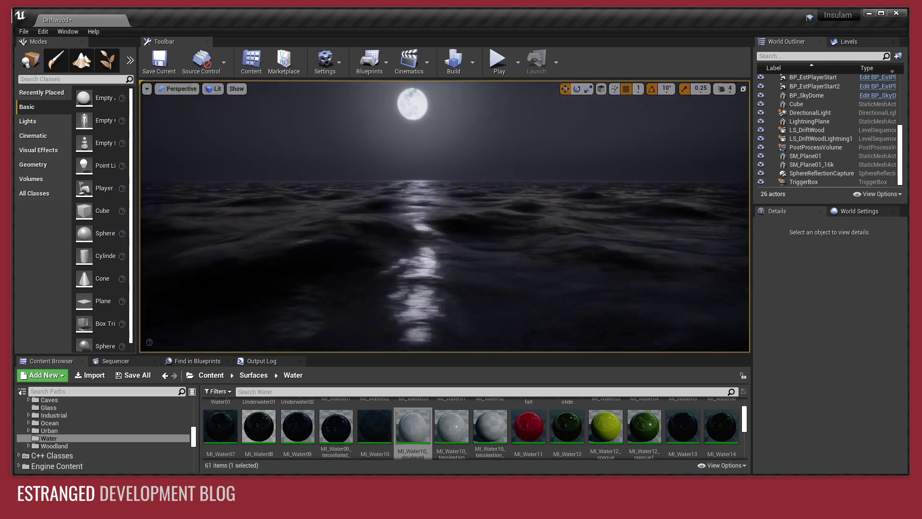
pyautogui.moveTo(445, 216); pyautogui.dragTo(416, 185, button='right')
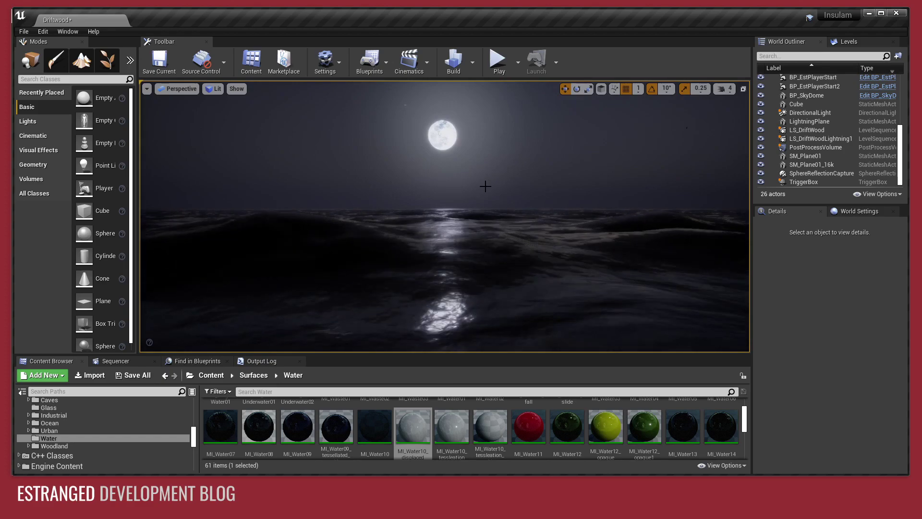
# Locate the water plane's SM_Driftwood static mesh among the project assets, and clear the selection
pyautogui.click(449, 252)
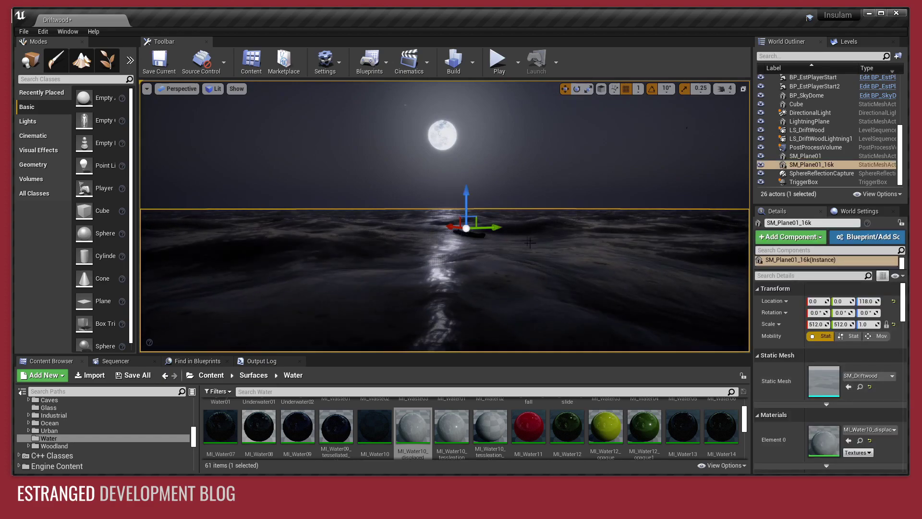
pyautogui.click(860, 387)
pyautogui.press('Escape')
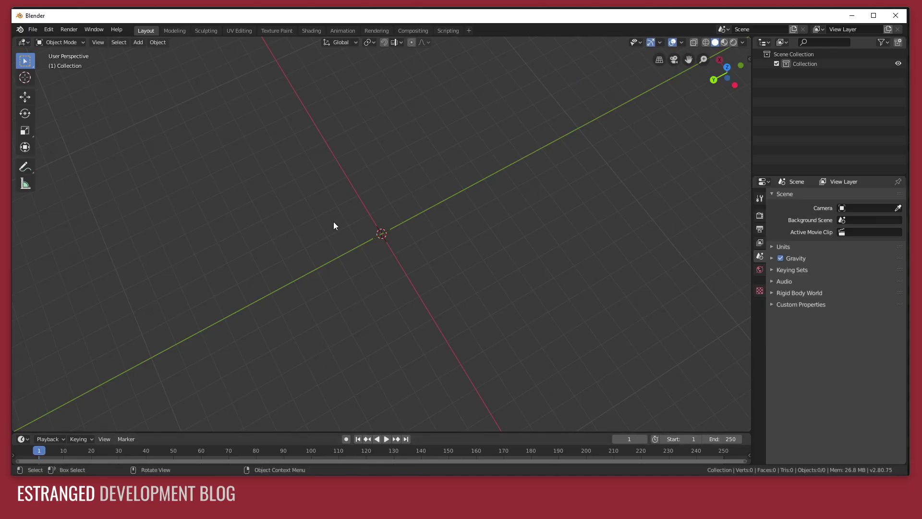
# Add a plane mesh at the origin and scale it by 10
pyautogui.hotkey('shift', 'a')
pyautogui.moveTo(334, 221)
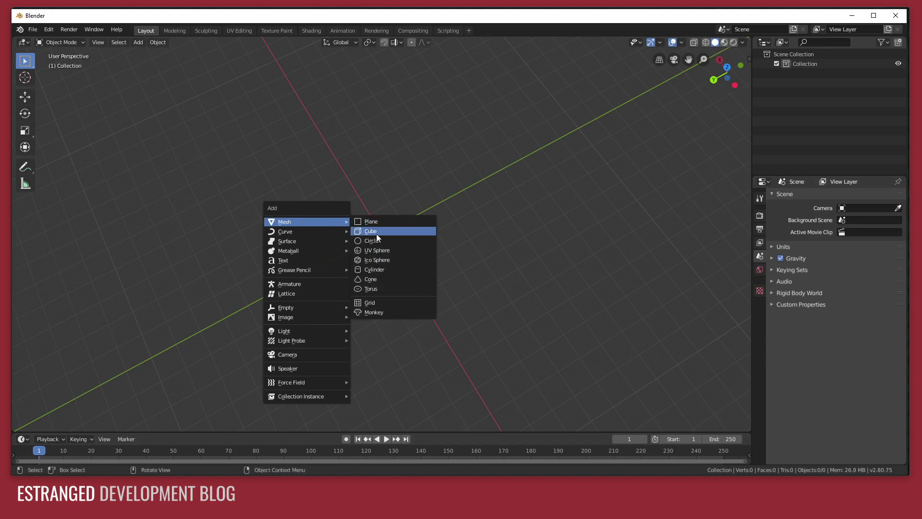
pyautogui.click(416, 220)
pyautogui.write('s')
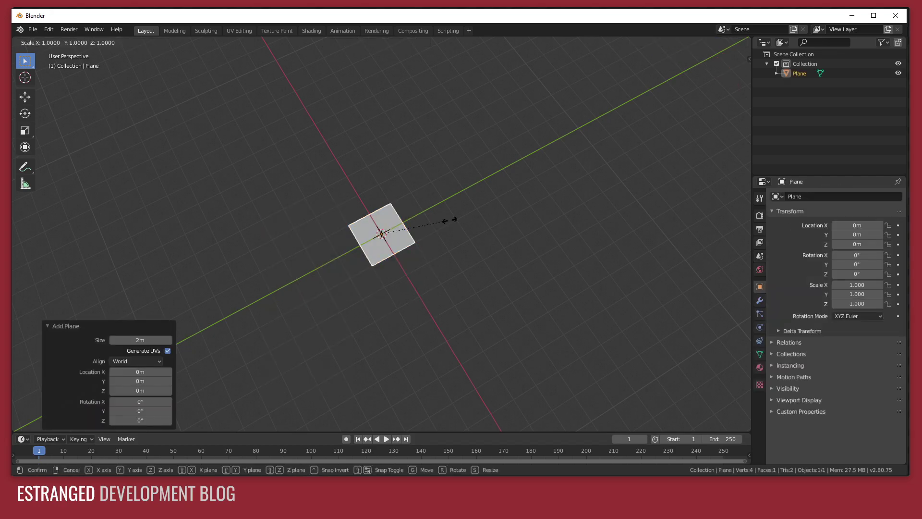
pyautogui.write('10')
pyautogui.press('Return')
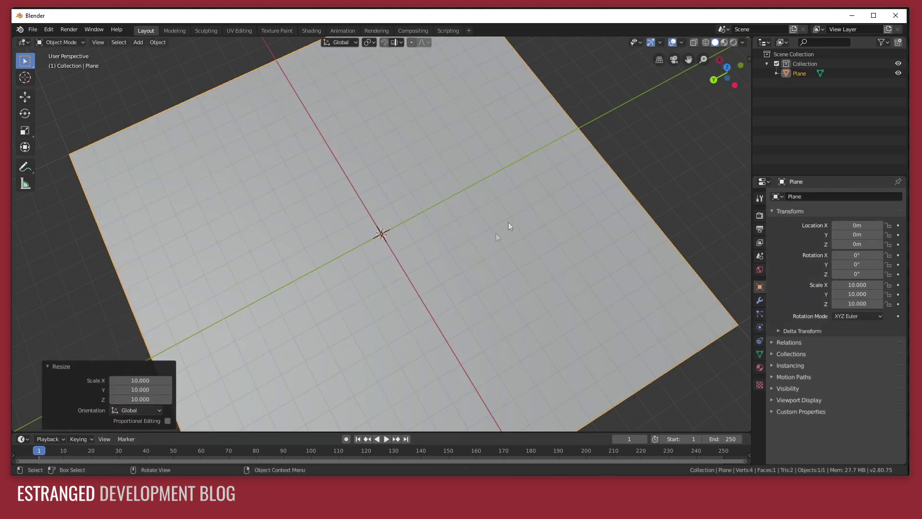
# Enter mesh editing on the plane and subdivide the whole surface with 8 cuts
pyautogui.press('Tab')
pyautogui.moveTo(487, 184); pyautogui.dragTo(486, 215, button='middle')
pyautogui.scroll(-2, 487, 216)
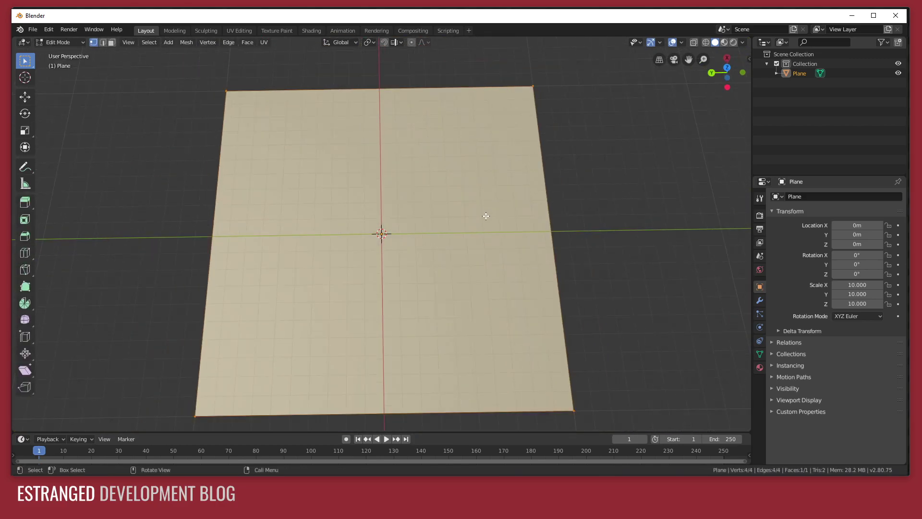
pyautogui.press('F3')
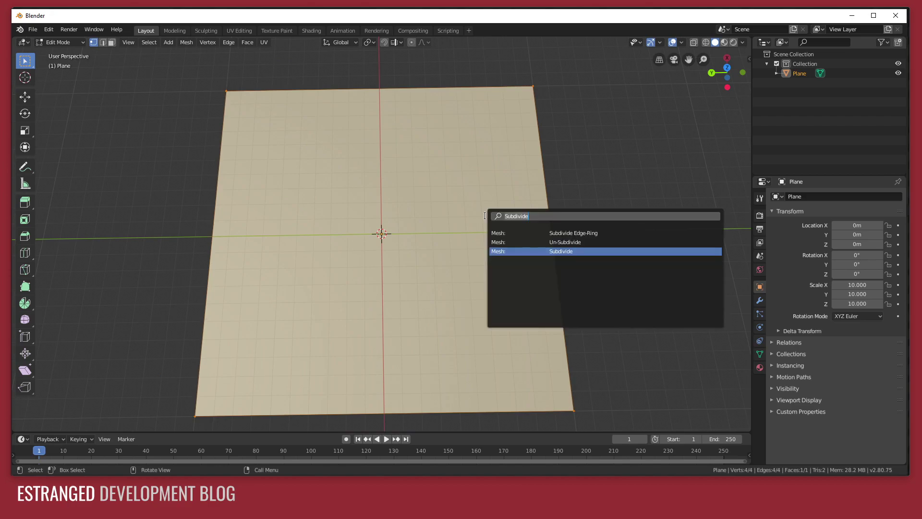
pyautogui.press('Return')
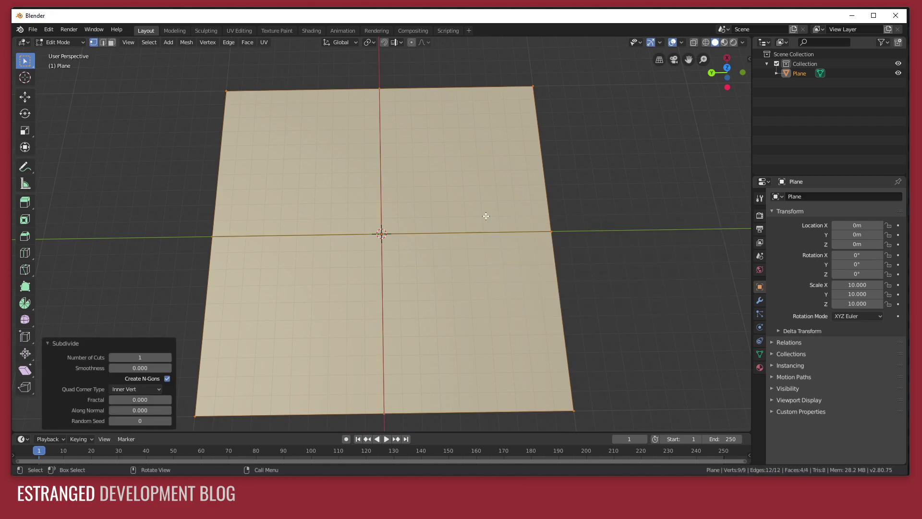
pyautogui.click(168, 361)
pyautogui.click(168, 361)
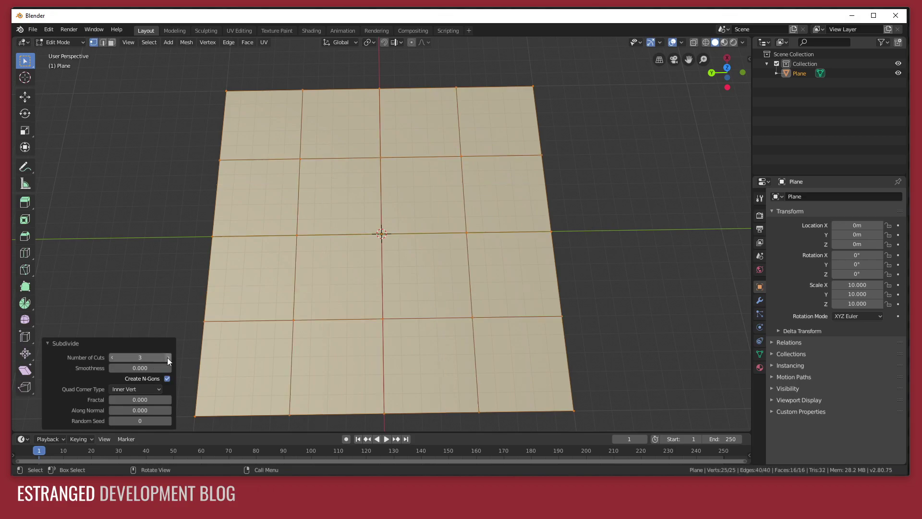
pyautogui.click(168, 361)
pyautogui.click(168, 361)
pyautogui.click(168, 361)
pyautogui.click(168, 360)
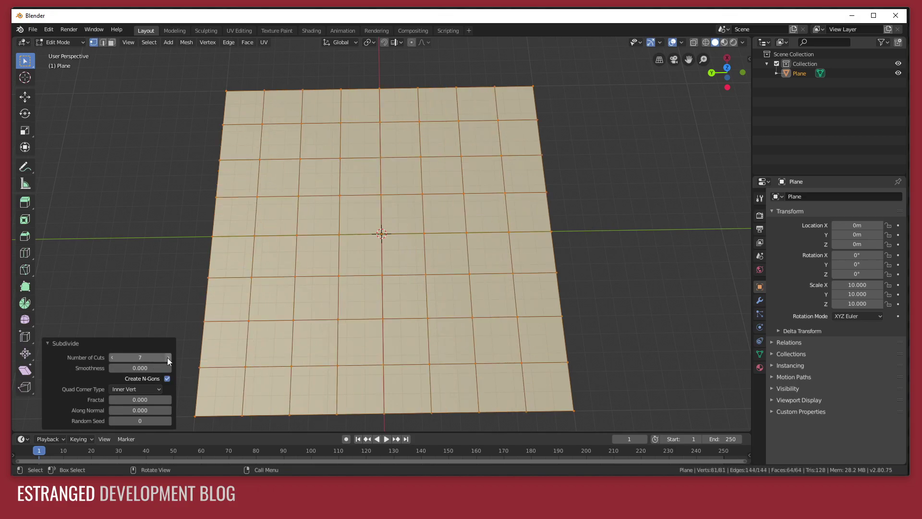
pyautogui.click(169, 360)
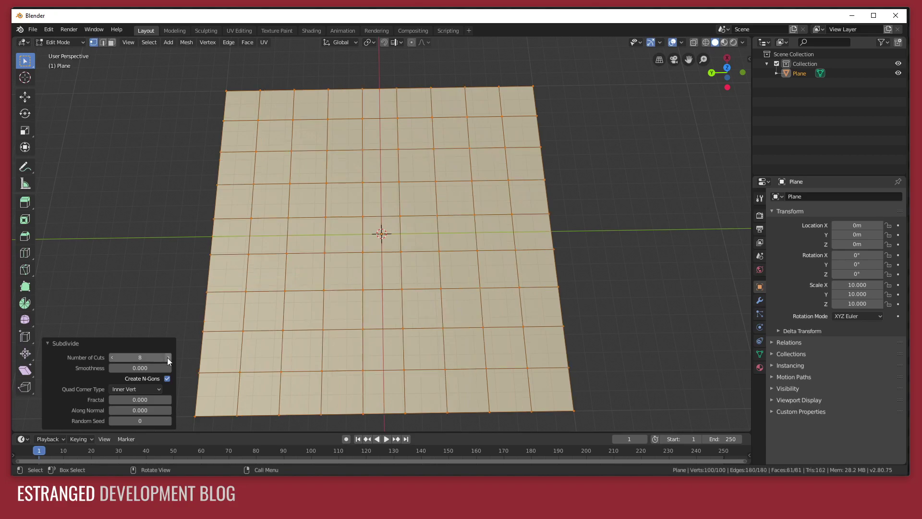
# Select a roughly circular area of vertices around the plane's center and subdivide it with 2 cuts
pyautogui.click(116, 244)
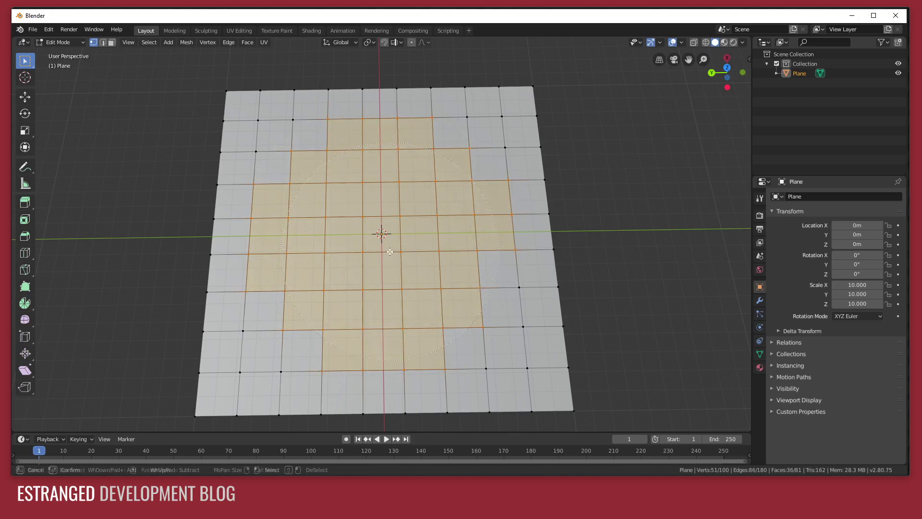
pyautogui.press('F3')
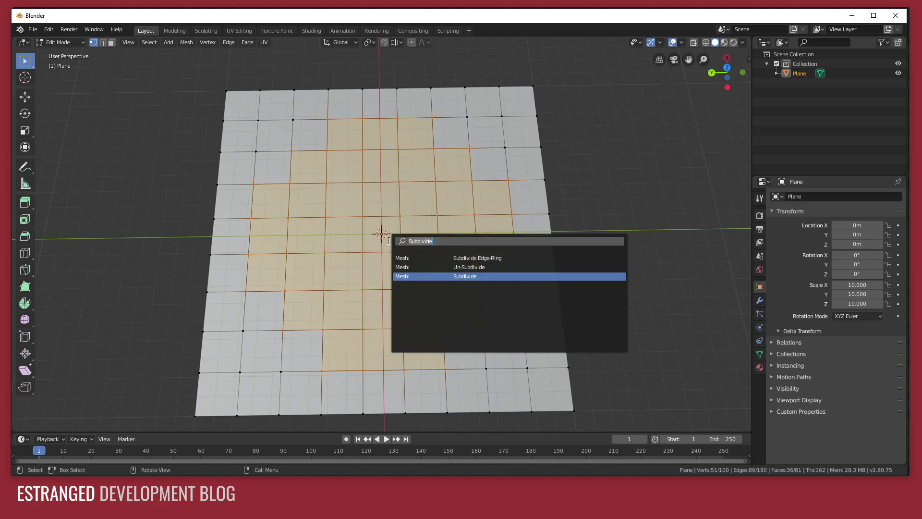
pyautogui.press('Return')
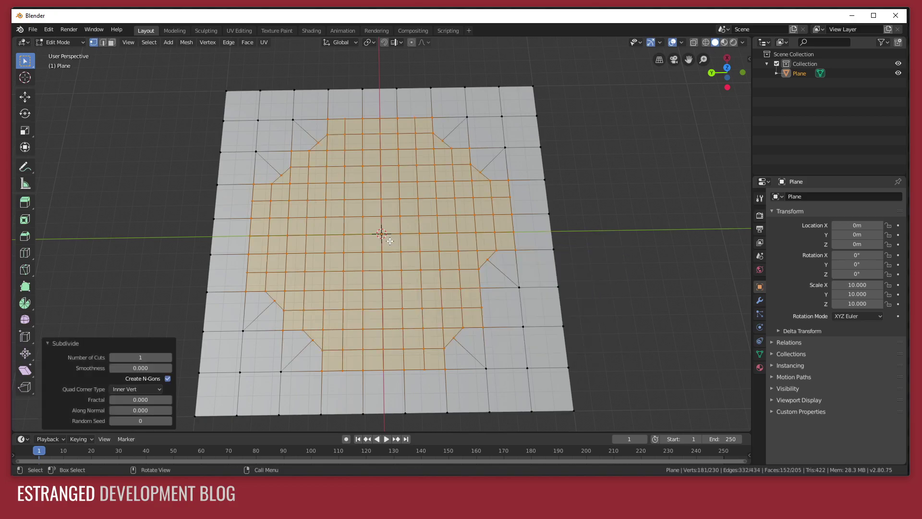
pyautogui.click(168, 357)
pyautogui.press('a')
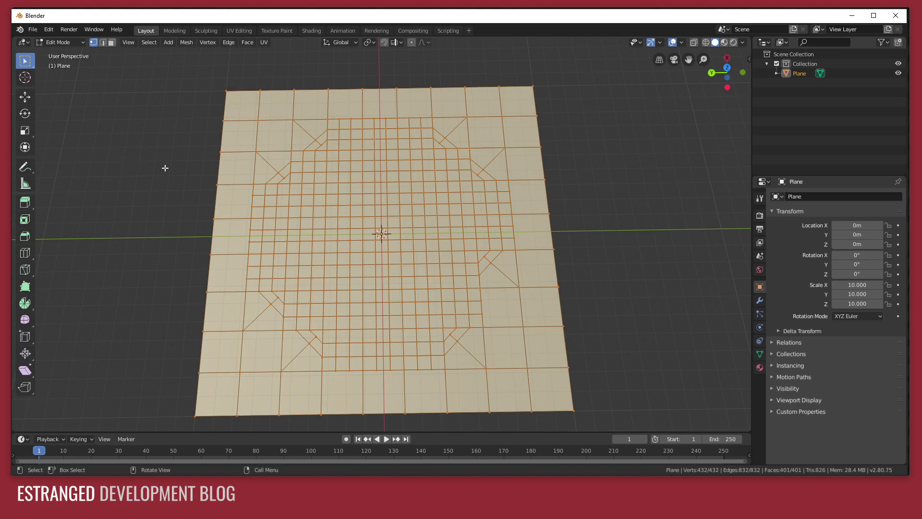
# Replace the selection with a smaller circular area at the plane's center and subdivide it with 3 cuts
pyautogui.scroll(4, 398, 230)
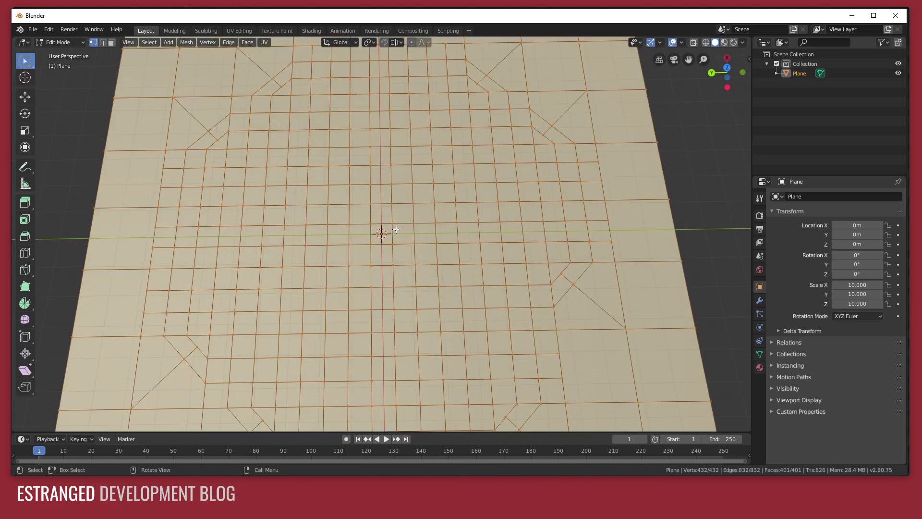
pyautogui.press('Escape')
pyautogui.hotkey('alt', 'a')
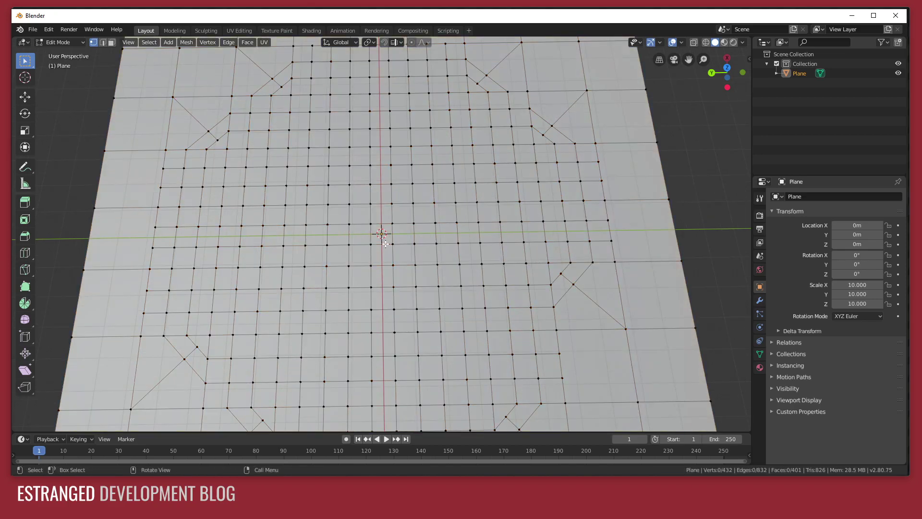
pyautogui.press('F3')
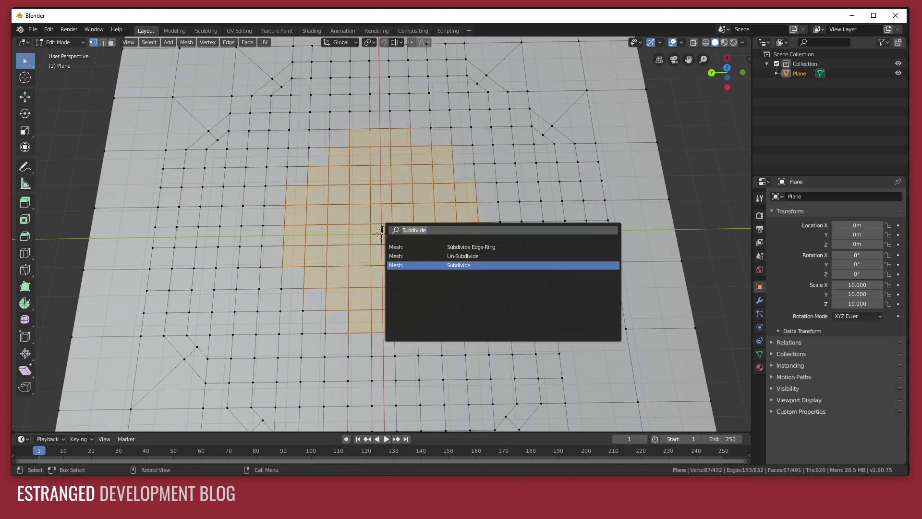
pyautogui.press('Return')
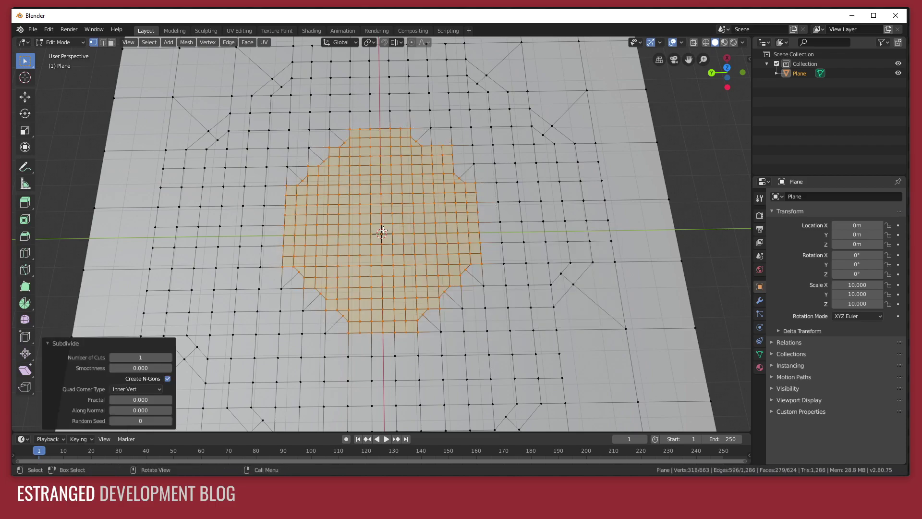
pyautogui.click(168, 358)
pyautogui.click(168, 357)
pyautogui.click(168, 357)
pyautogui.click(168, 358)
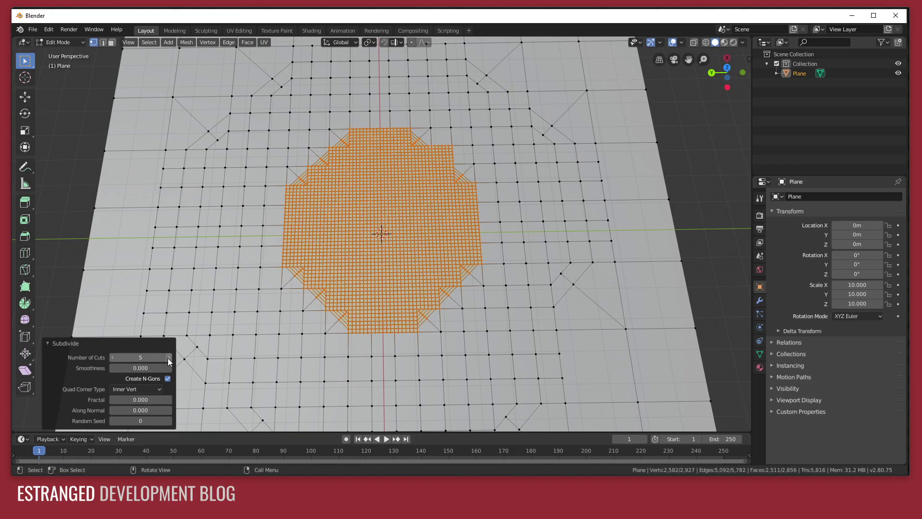
pyautogui.click(113, 357)
pyautogui.click(113, 357)
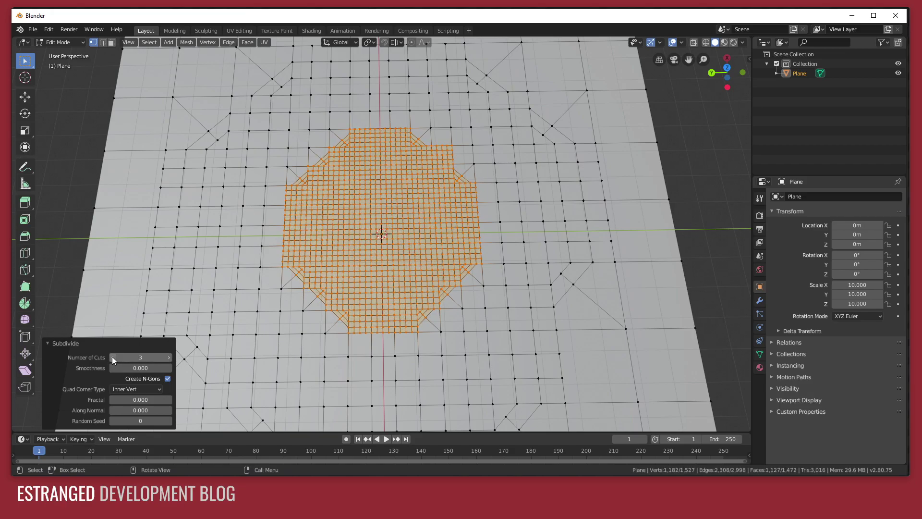
# Select only a still smaller circle of vertices at the plane's center and check the whole mesh's ring layout
pyautogui.hotkey('alt', 'a')
pyautogui.scroll(4, 391, 218)
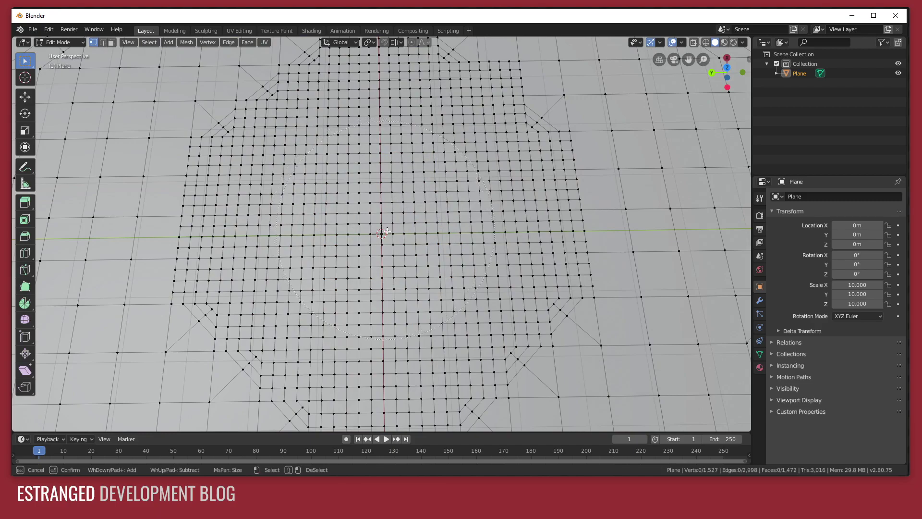
pyautogui.moveTo(387, 231); pyautogui.dragTo(399, 230)
pyautogui.scroll(-5, 397, 228)
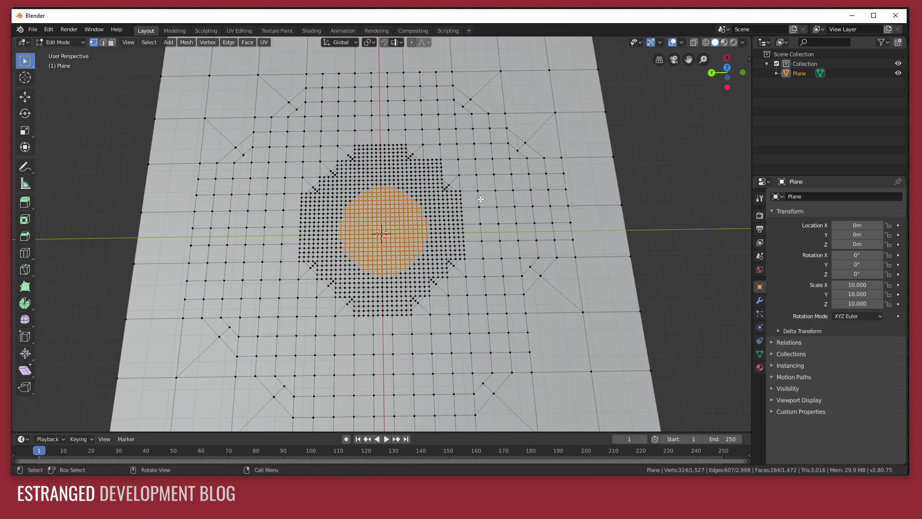
pyautogui.moveTo(481, 198); pyautogui.dragTo(428, 178, button='middle')
pyautogui.scroll(-3, 423, 202)
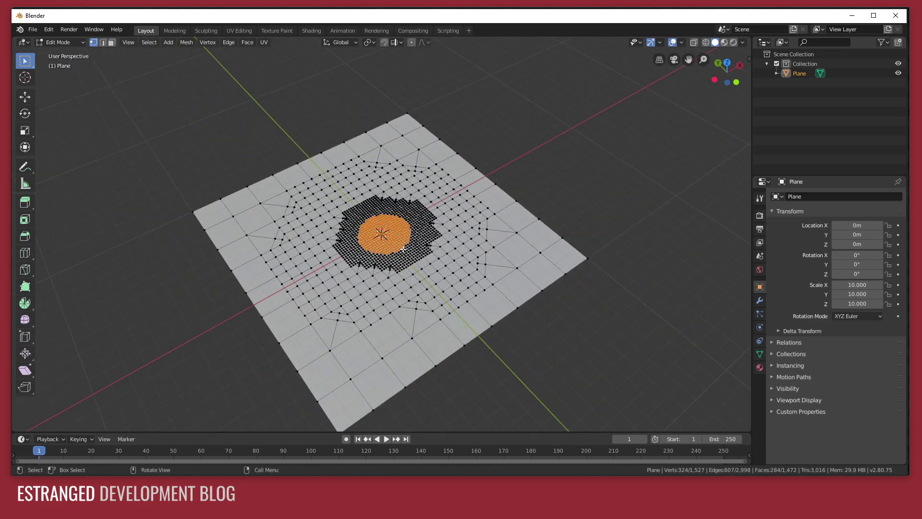
pyautogui.moveTo(419, 244)
pyautogui.mouseDown(button='middle')
pyautogui.moveTo(398, 233)
pyautogui.moveTo(410, 233)
pyautogui.mouseUp(button='middle')
pyautogui.press('Tab')
pyautogui.press('Tab')
pyautogui.scroll(2, 395, 250)
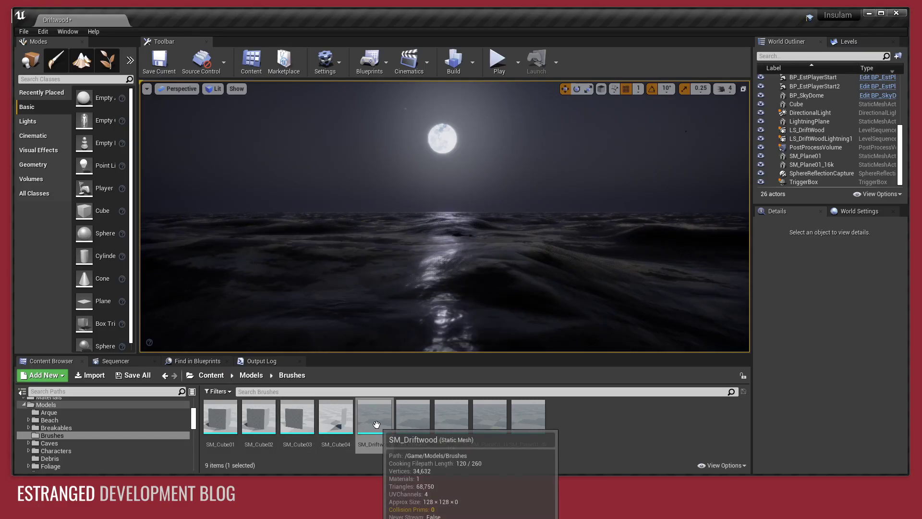
# Switch to Unreal Editor and open the SM_Driftwood static mesh in its editor, docked beside the level
pyautogui.moveTo(375, 417); pyautogui.dragTo(410, 148)
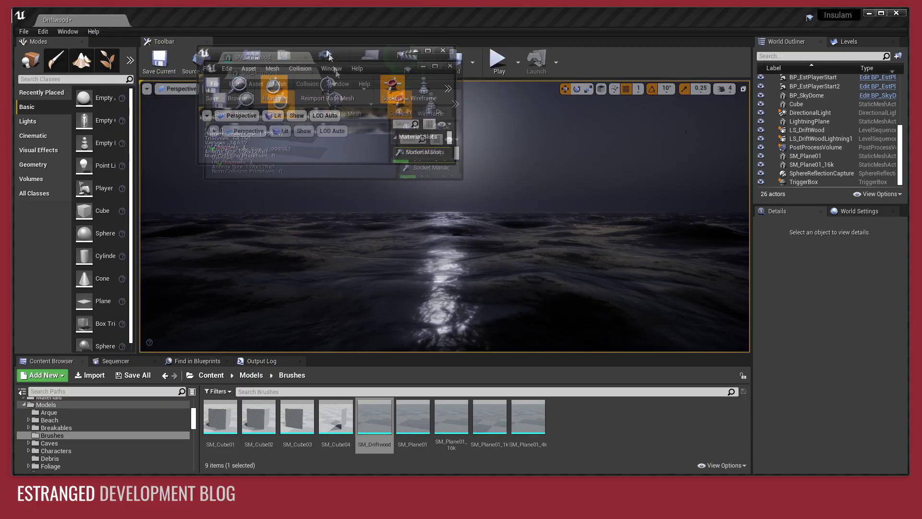
pyautogui.moveTo(451, 163); pyautogui.dragTo(293, 155)
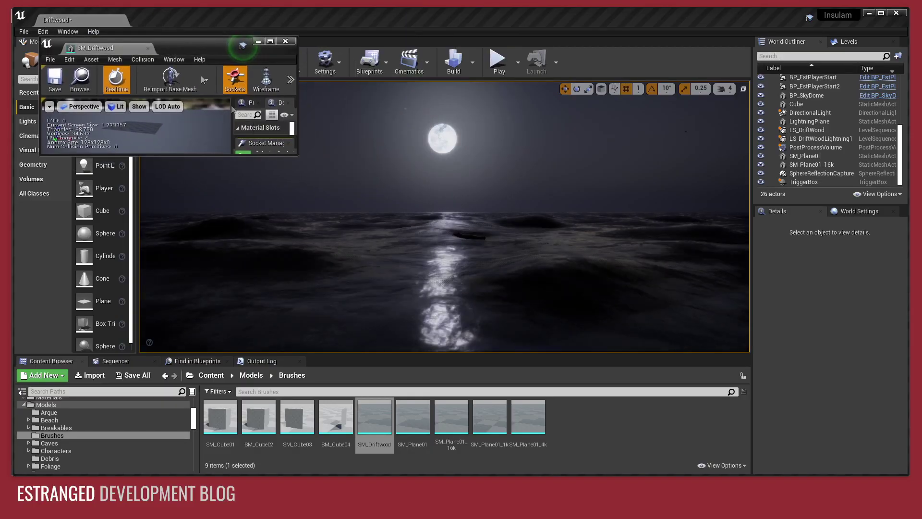
pyautogui.moveTo(115, 50); pyautogui.dragTo(194, 19)
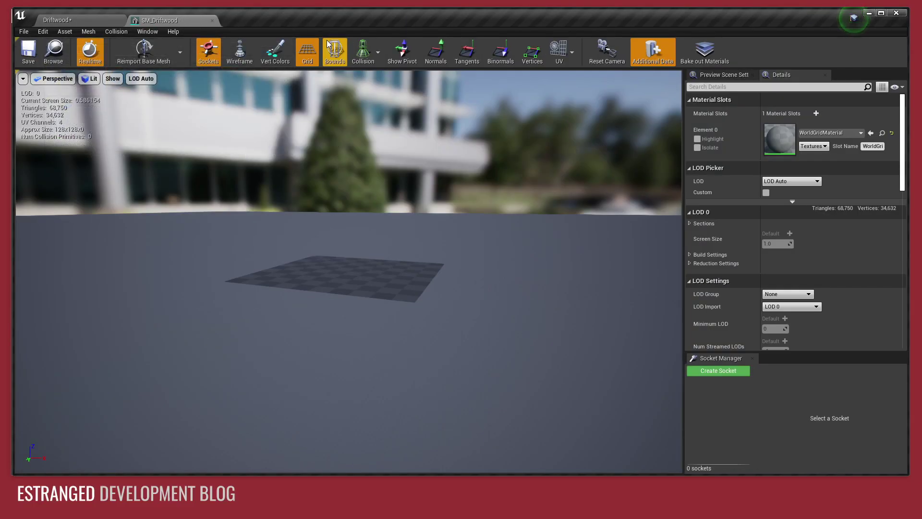
# Show the SM_Driftwood mesh in wireframe and hide the preview scene's environment and floor
pyautogui.click(238, 57)
pyautogui.moveTo(348, 271); pyautogui.dragTo(348, 310, button='right')
pyautogui.click(23, 79)
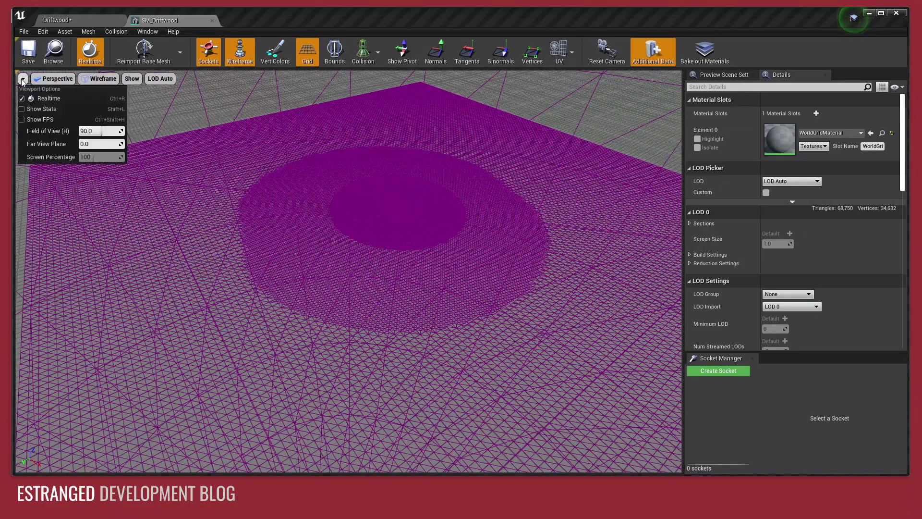
pyautogui.click(712, 74)
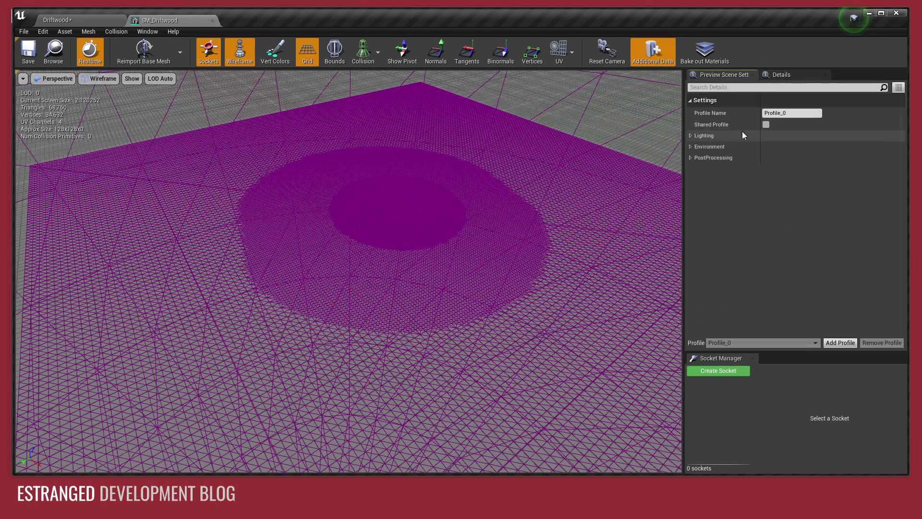
pyautogui.click(692, 147)
pyautogui.click(766, 159)
pyautogui.click(766, 170)
# Examine the concentric rings of triangle density in the SM_Driftwood mesh, and close its editor
pyautogui.moveTo(411, 190); pyautogui.dragTo(356, 230, button='right')
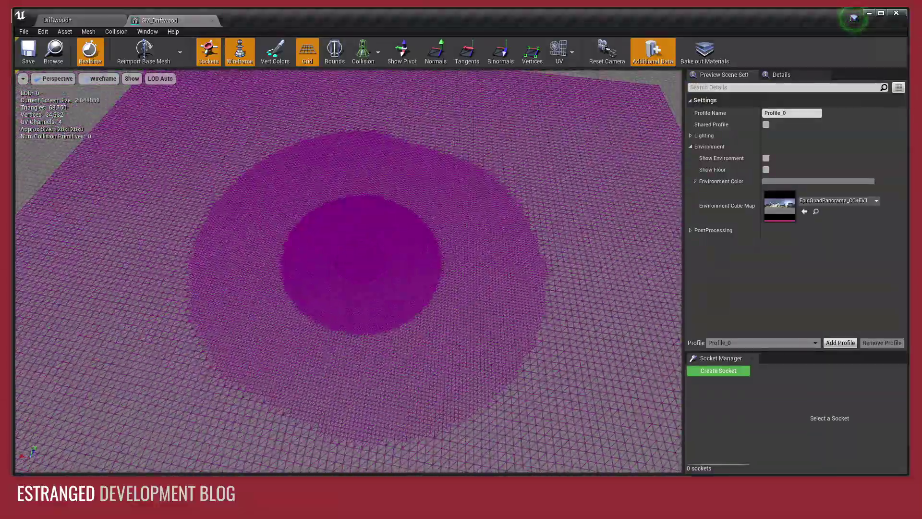
pyautogui.moveTo(379, 197); pyautogui.dragTo(393, 179, button='right')
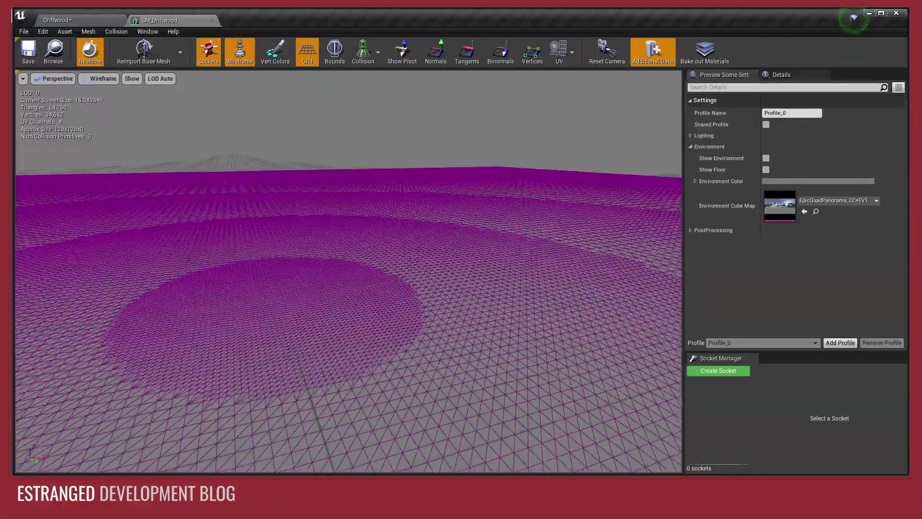
pyautogui.middleClick(168, 22)
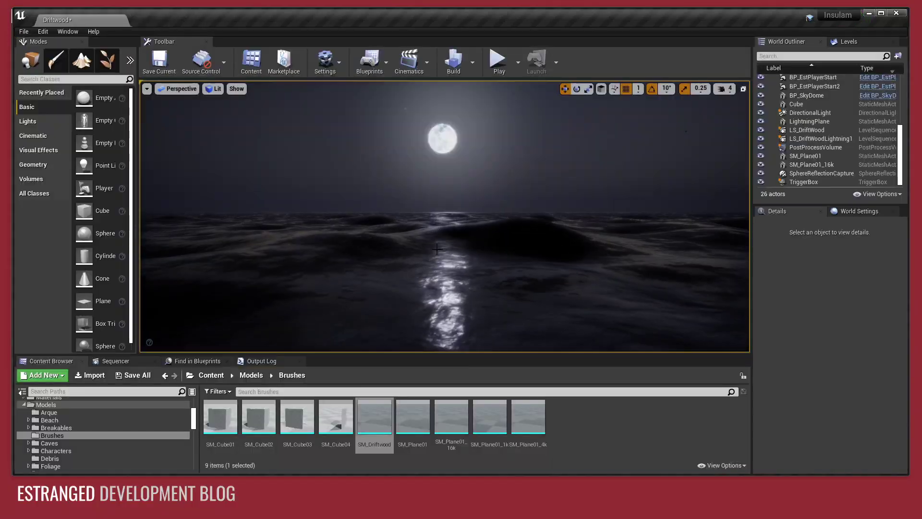
# Check the details of the SM_Plane01_16k water plane, and show the level in Wireframe around the floating object
pyautogui.click(449, 254)
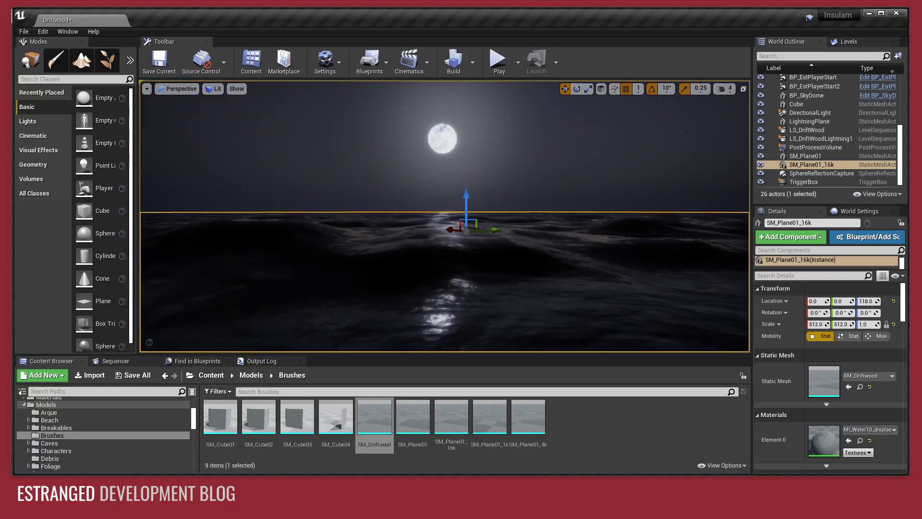
pyautogui.press('Escape')
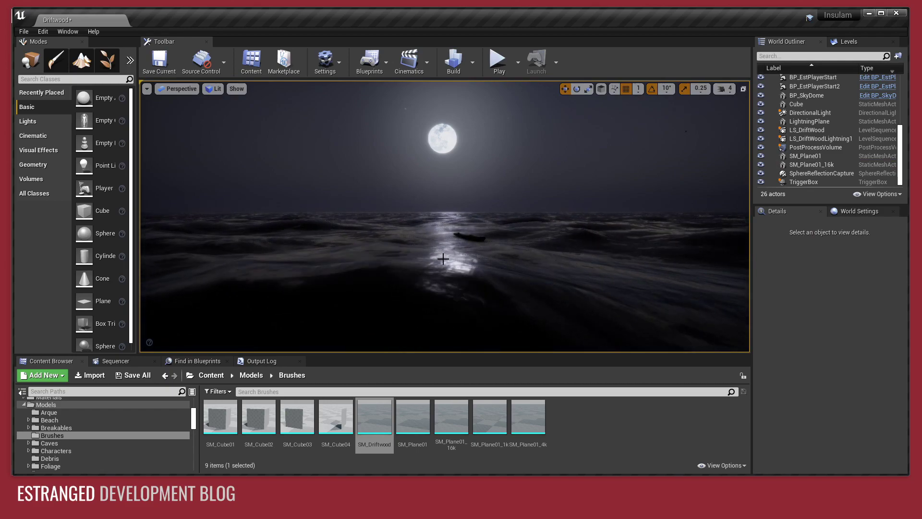
pyautogui.click(215, 93)
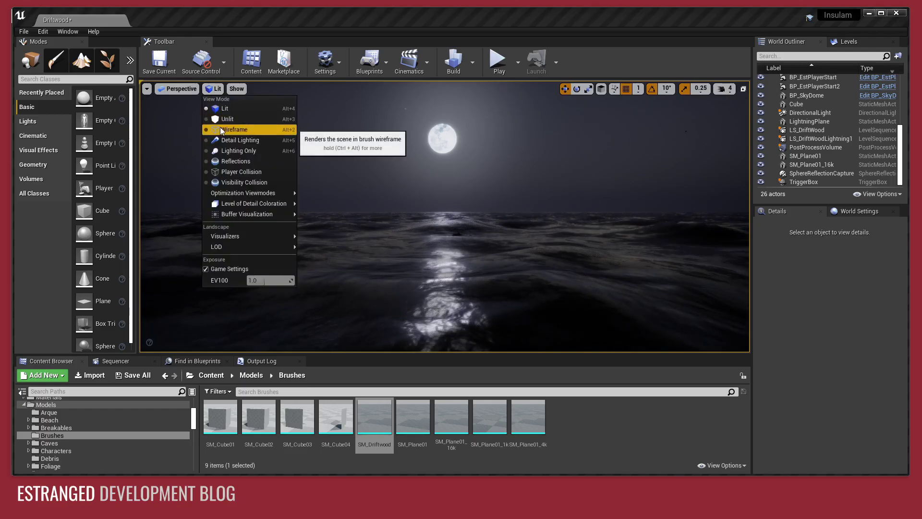
pyautogui.click(220, 129)
pyautogui.moveTo(445, 225); pyautogui.dragTo(596, 222, button='right')
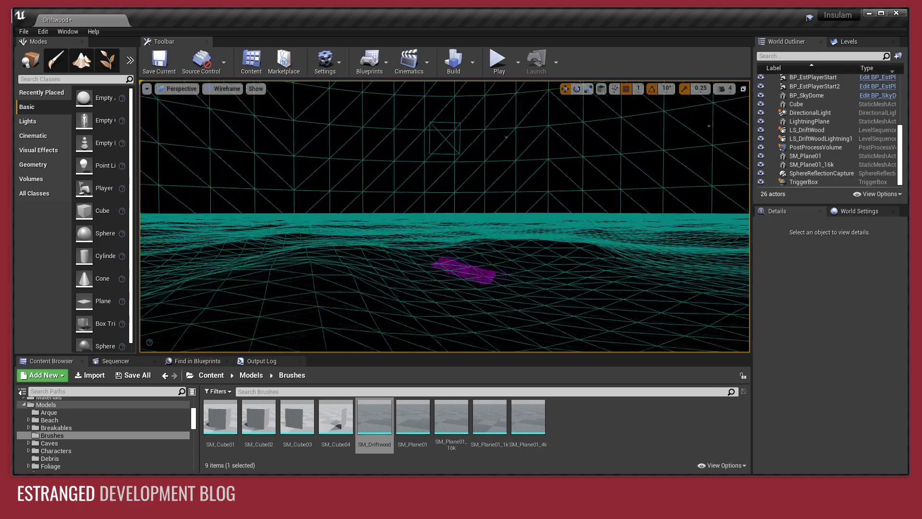
# Open the Dock level from the Maps > Standalone content folder
pyautogui.scroll(3, 114, 432)
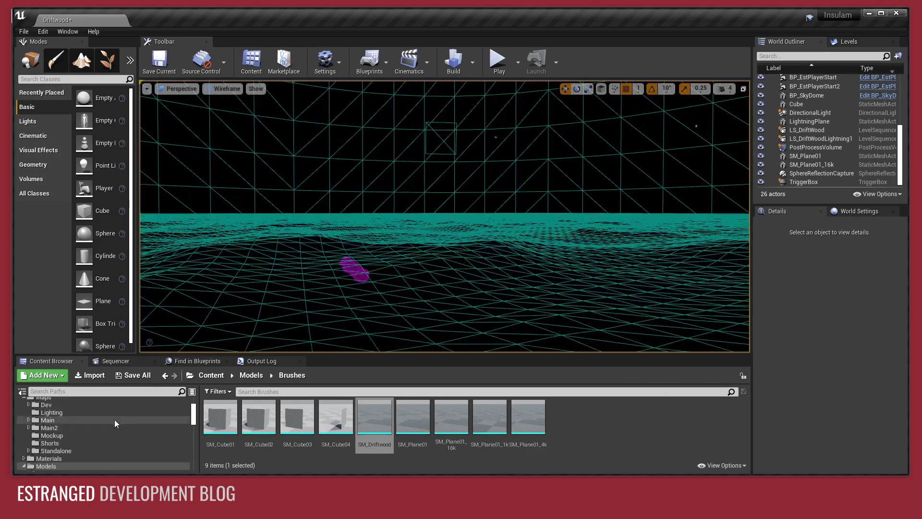
pyautogui.click(102, 453)
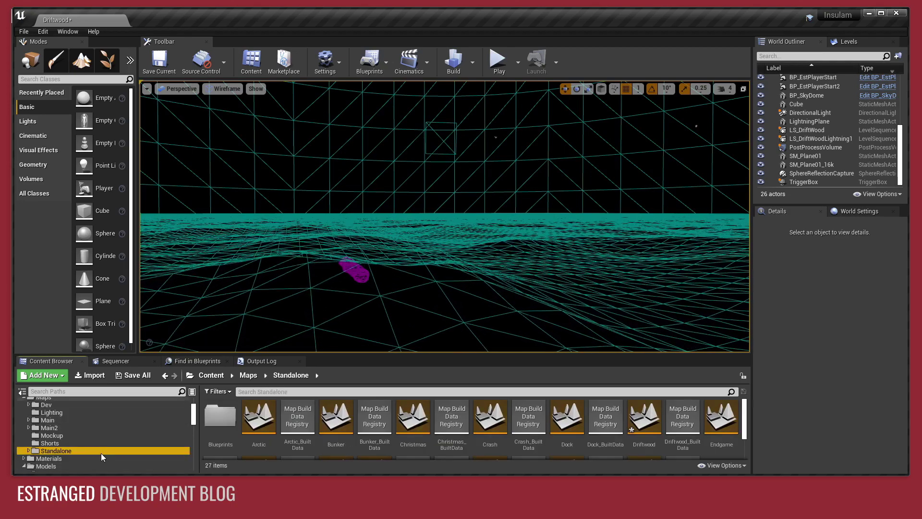
pyautogui.doubleClick(565, 422)
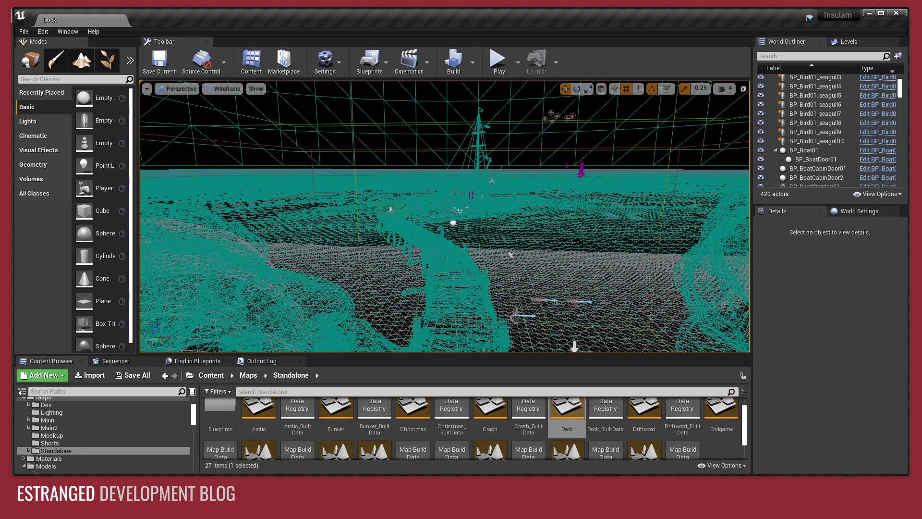
# Examine the wireframe of the water around the dock, and select the OceanVolume
pyautogui.moveTo(385, 200); pyautogui.dragTo(461, 221, button='right')
pyautogui.press('w')
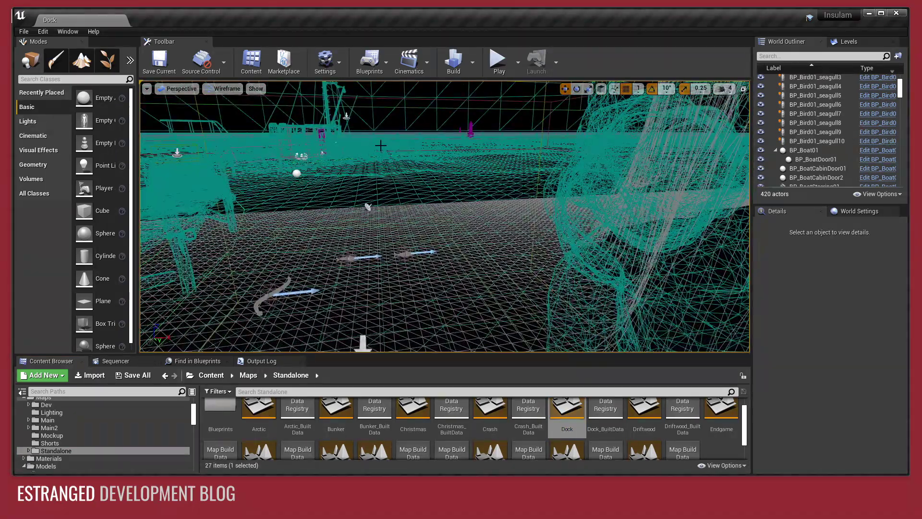
pyautogui.click(385, 200)
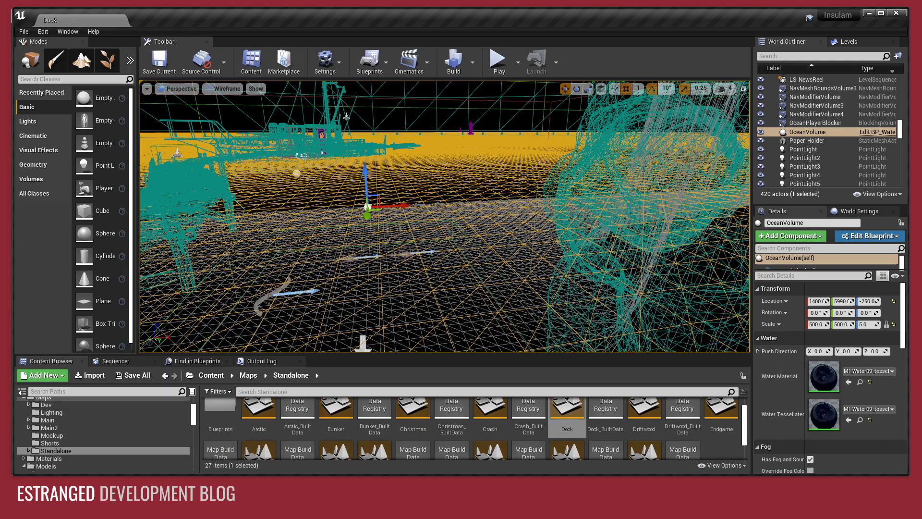
# Show the Dock level in Lit mode, inspect the water surface around the dock, and select the OceanVolume
pyautogui.click(222, 89)
pyautogui.click(218, 107)
pyautogui.press('Escape')
pyautogui.moveTo(445, 216); pyautogui.dragTo(336, 211, button='right')
pyautogui.moveTo(503, 191); pyautogui.dragTo(503, 192, button='right')
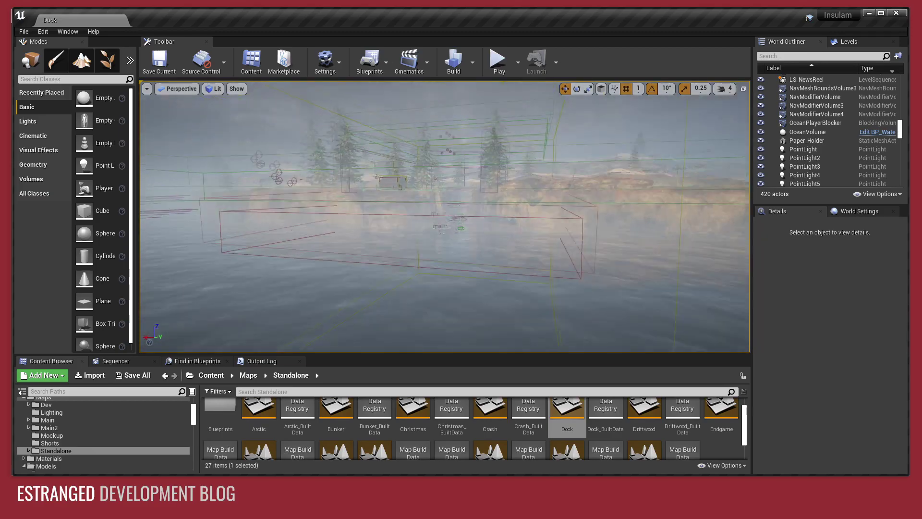
pyautogui.moveTo(444, 216); pyautogui.dragTo(473, 216, button='right')
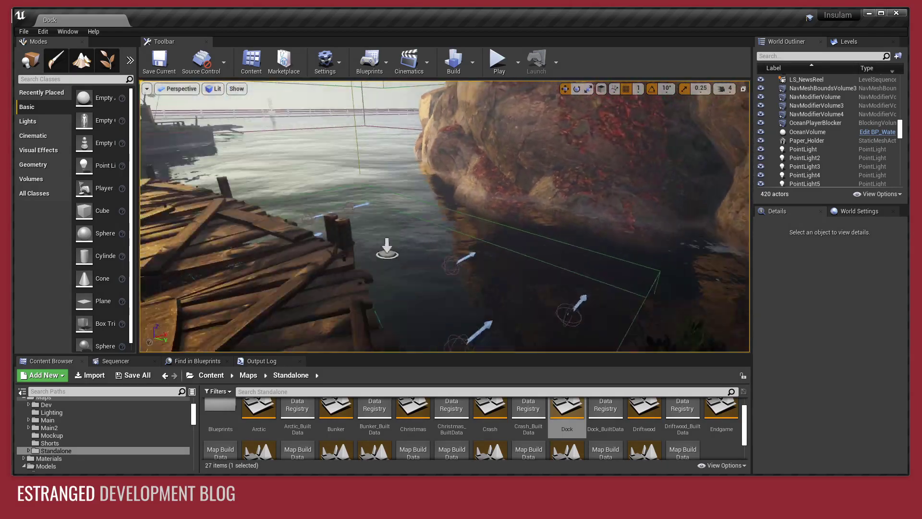
pyautogui.click(525, 194)
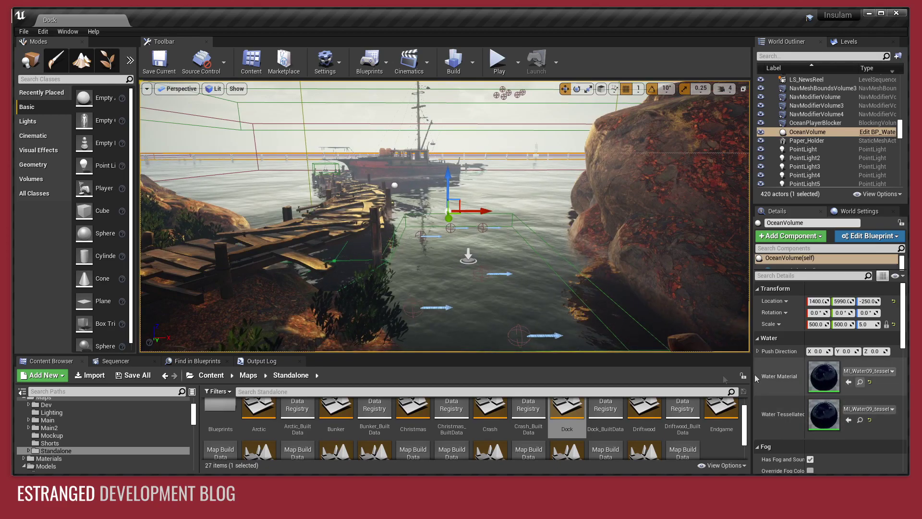
# Reopen the Driftwood level and select the SM_Plane01_16k water plane
pyautogui.doubleClick(631, 407)
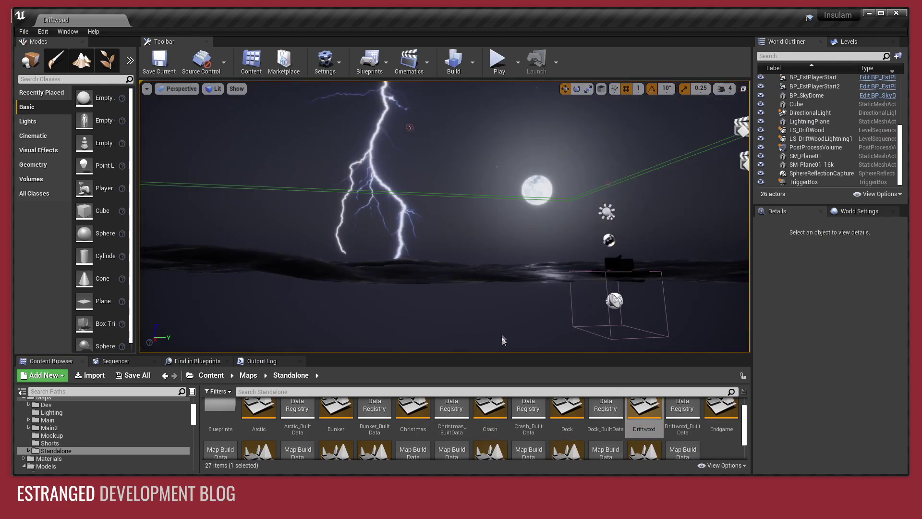
pyautogui.moveTo(503, 340); pyautogui.dragTo(560, 432, button='right')
pyautogui.click(504, 340)
pyautogui.moveTo(504, 340); pyautogui.dragTo(503, 239, button='right')
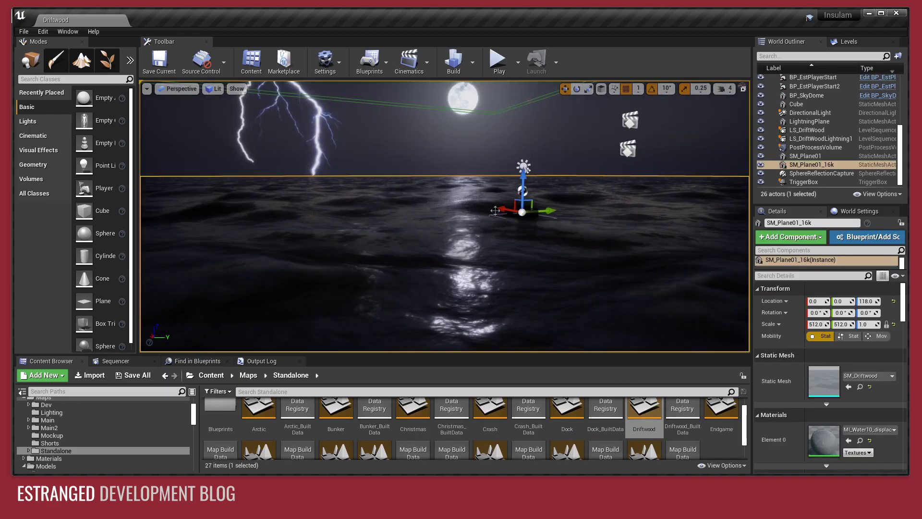
# Locate the parent of the plane's MI_Water10_displaced material instance, and open M_SurfaceWaterDisplaced in the material editor
pyautogui.click(860, 440)
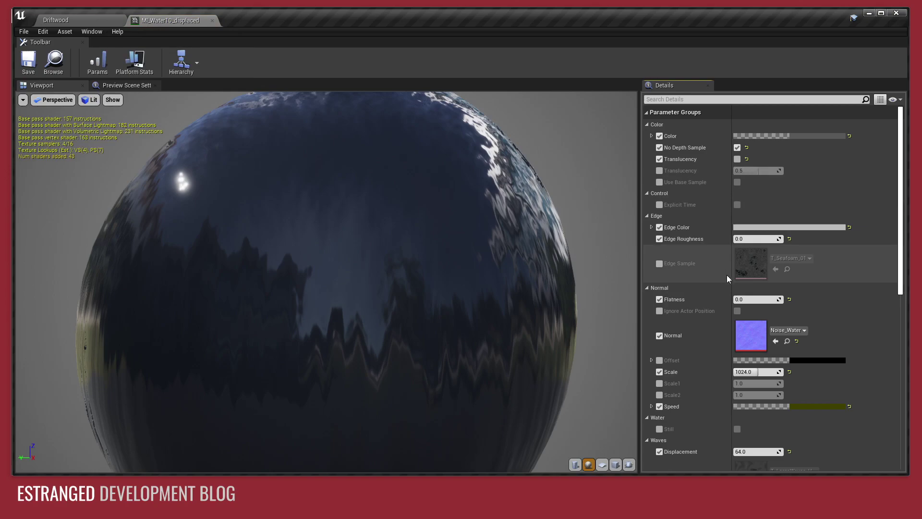
pyautogui.scroll(-5, 706, 292)
pyautogui.scroll(-5, 706, 292)
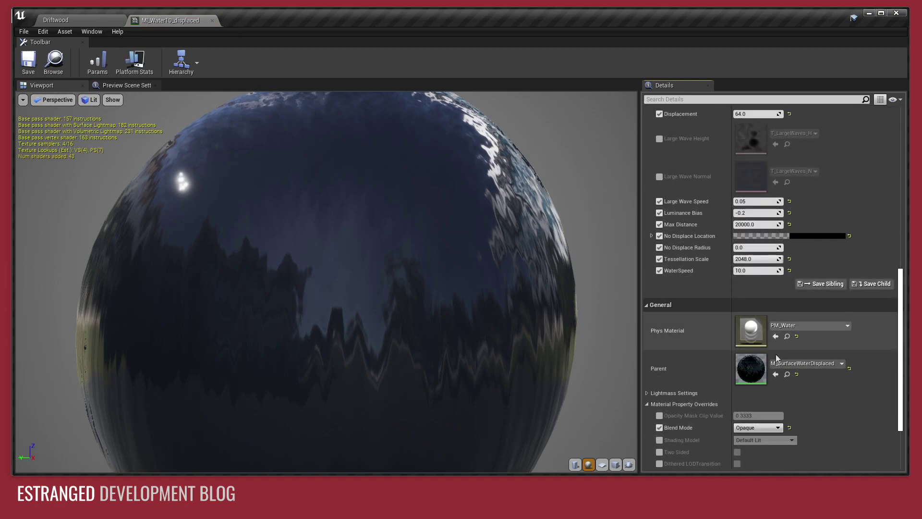
pyautogui.click(787, 377)
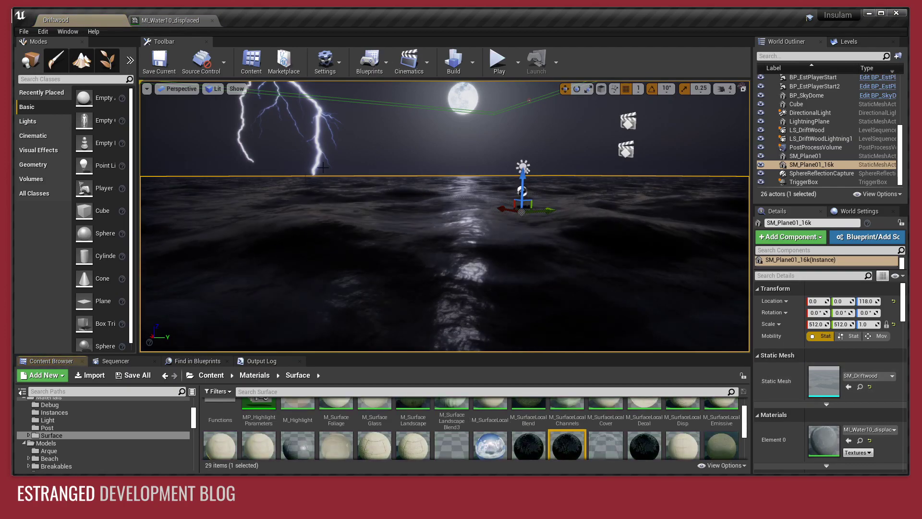
pyautogui.doubleClick(563, 435)
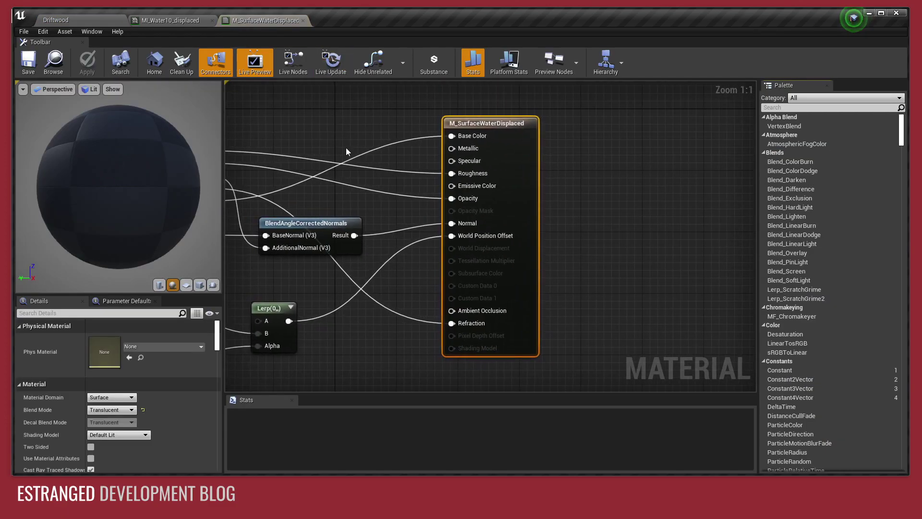
# Examine the M_SurfaceWaterDisplaced graph from the material output back to the Large Wave nodes
pyautogui.moveTo(294, 119); pyautogui.dragTo(544, 141, button='right')
pyautogui.scroll(-6, 543, 141)
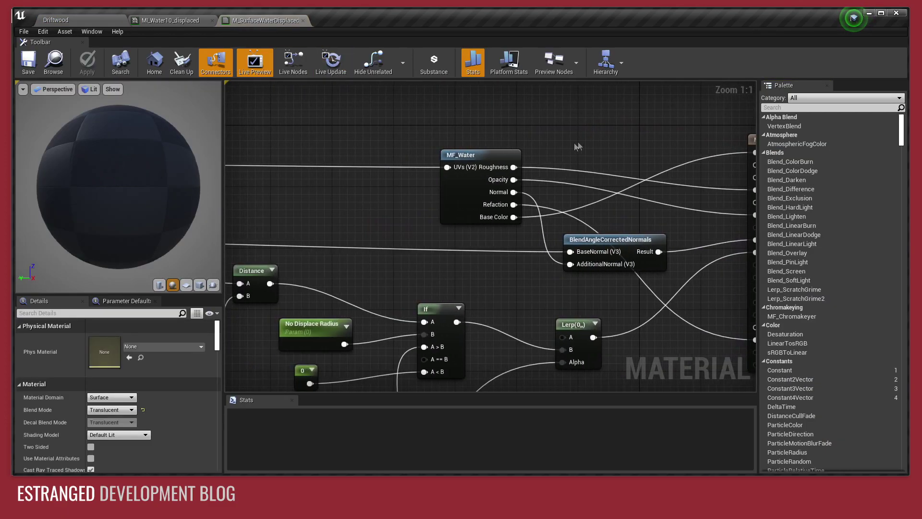
pyautogui.moveTo(410, 156); pyautogui.dragTo(624, 152, button='right')
pyautogui.moveTo(475, 152); pyautogui.dragTo(509, 160, button='right')
pyautogui.scroll(4, 508, 257)
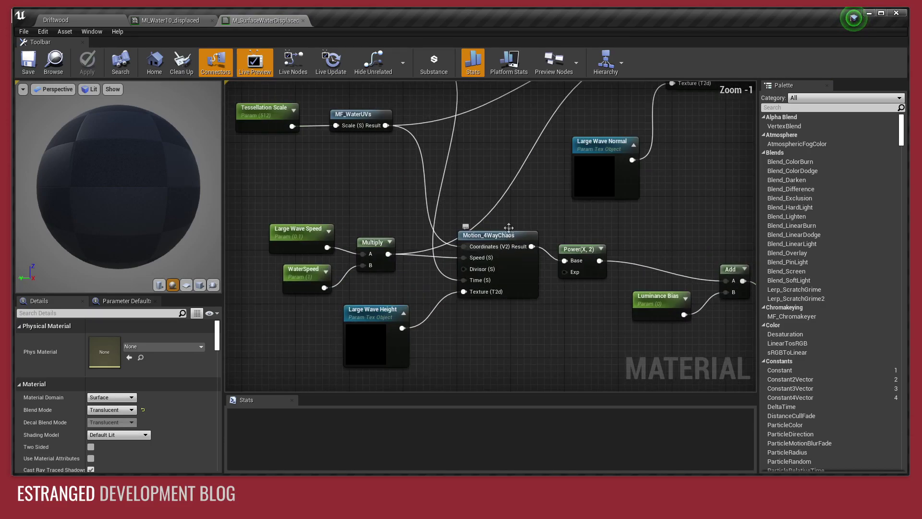
pyautogui.scroll(1, 499, 245)
# Open the Motion_4WayChaos material function used by the Large Wave Height texture, and enlarge its editor window
pyautogui.click(486, 235)
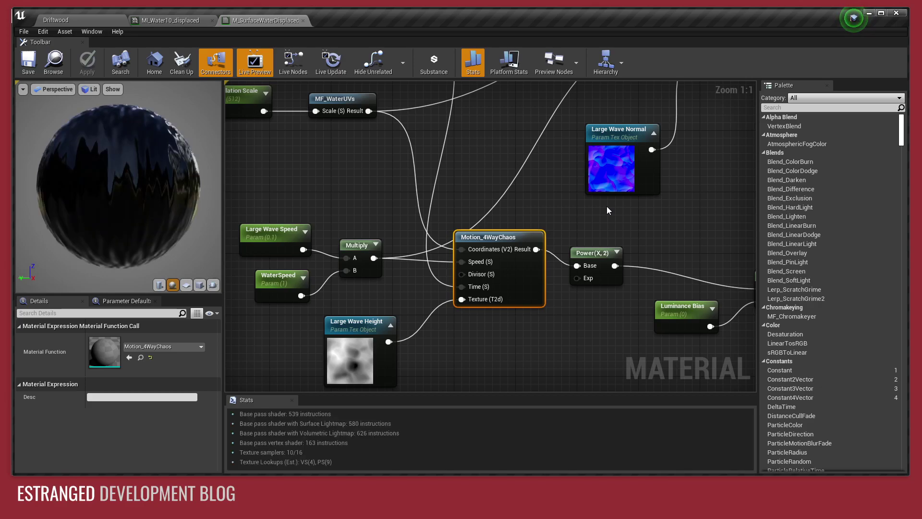
pyautogui.rightClick(520, 240)
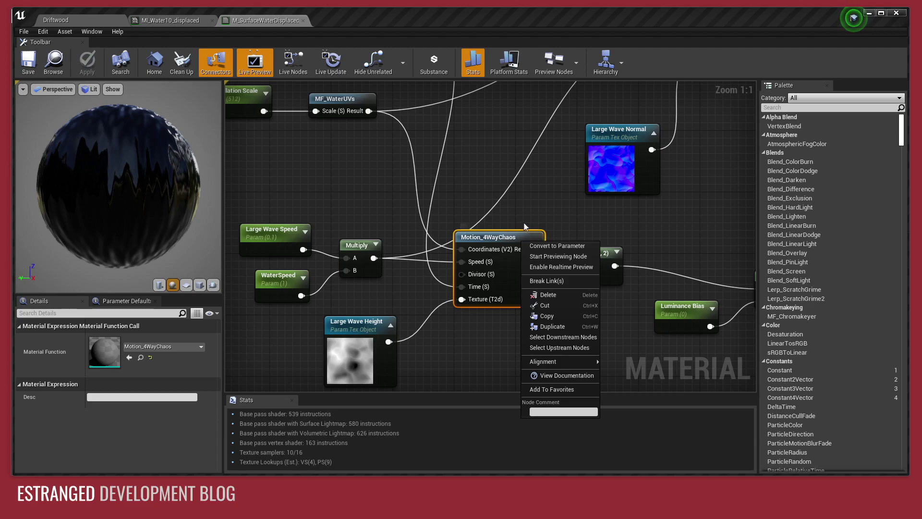
pyautogui.click(497, 239)
pyautogui.rightClick(516, 236)
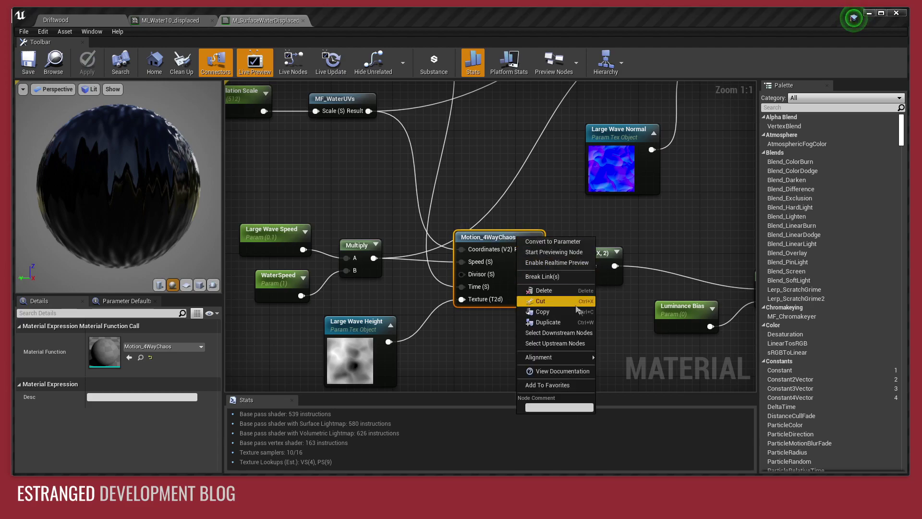
pyautogui.click(489, 195)
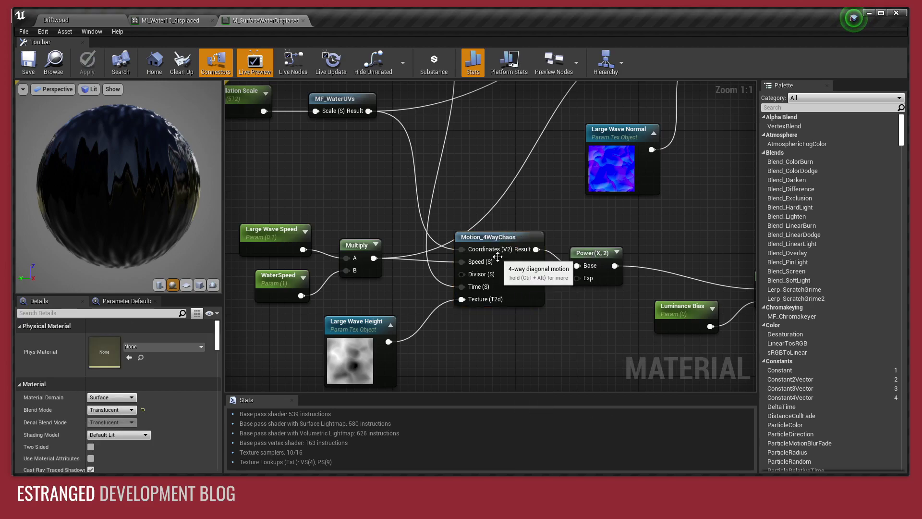
pyautogui.doubleClick(506, 240)
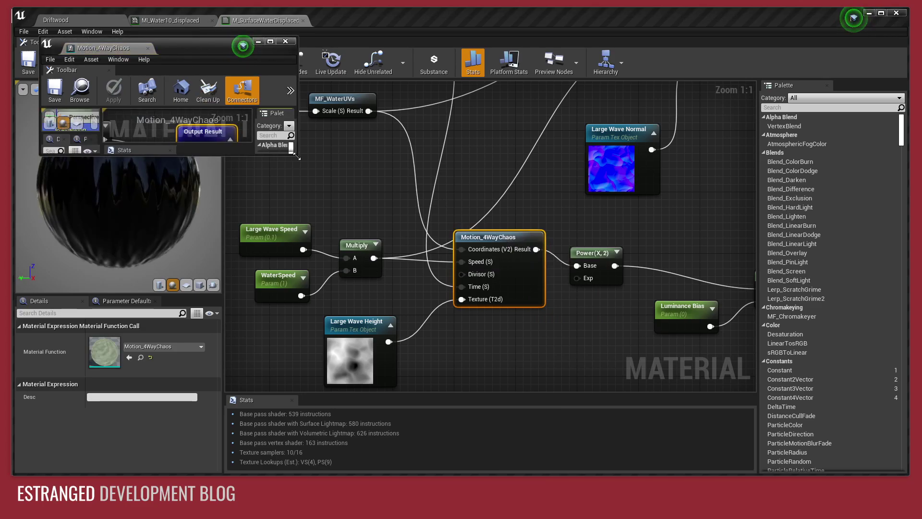
pyautogui.moveTo(297, 157); pyautogui.dragTo(880, 462)
# Examine how Motion_4WayChaos offsets, pans and adds its four texture samples, and close the function's editor
pyautogui.moveTo(347, 209); pyautogui.dragTo(642, 308, button='right')
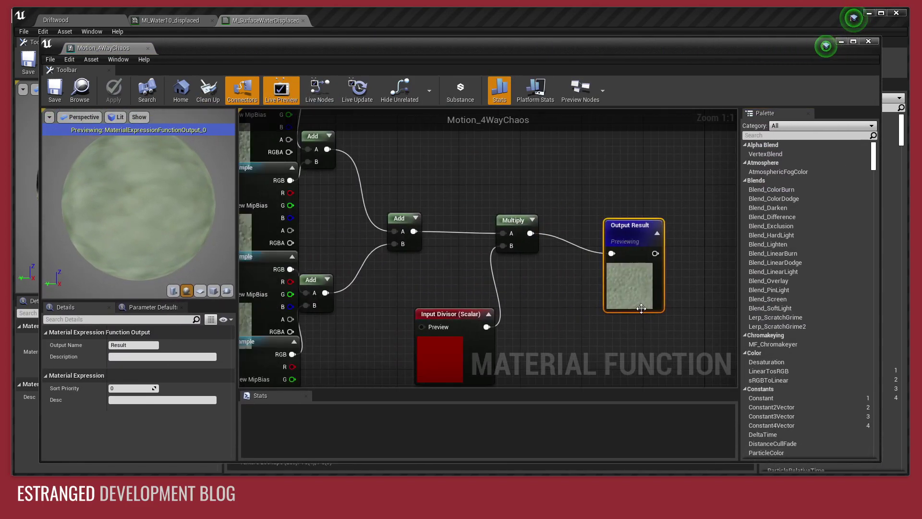
pyautogui.scroll(-4, 641, 308)
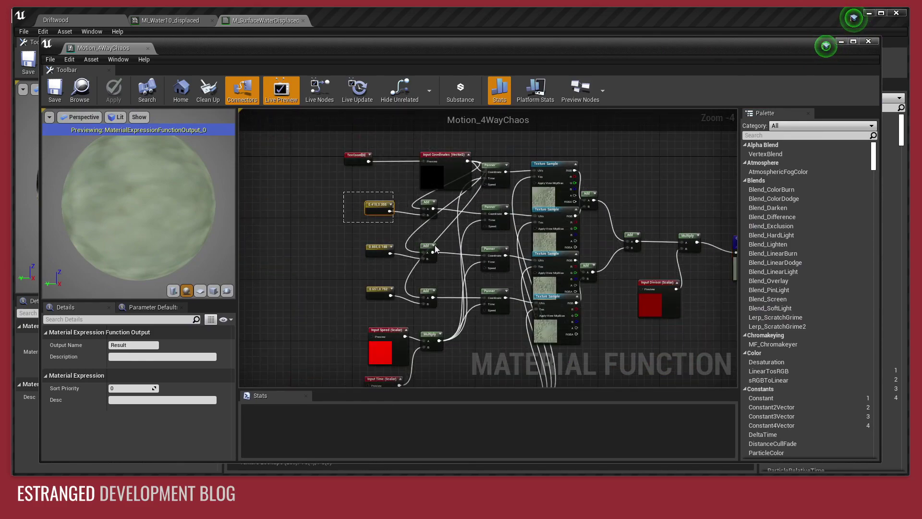
pyautogui.moveTo(435, 249); pyautogui.dragTo(527, 334)
pyautogui.moveTo(492, 149); pyautogui.dragTo(511, 348)
pyautogui.moveTo(651, 340); pyautogui.dragTo(600, 300, button='right')
pyautogui.moveTo(576, 314); pyautogui.dragTo(507, 130)
pyautogui.moveTo(291, 167); pyautogui.dragTo(547, 347)
pyautogui.click(547, 347)
pyautogui.moveTo(546, 347); pyautogui.dragTo(503, 358, button='right')
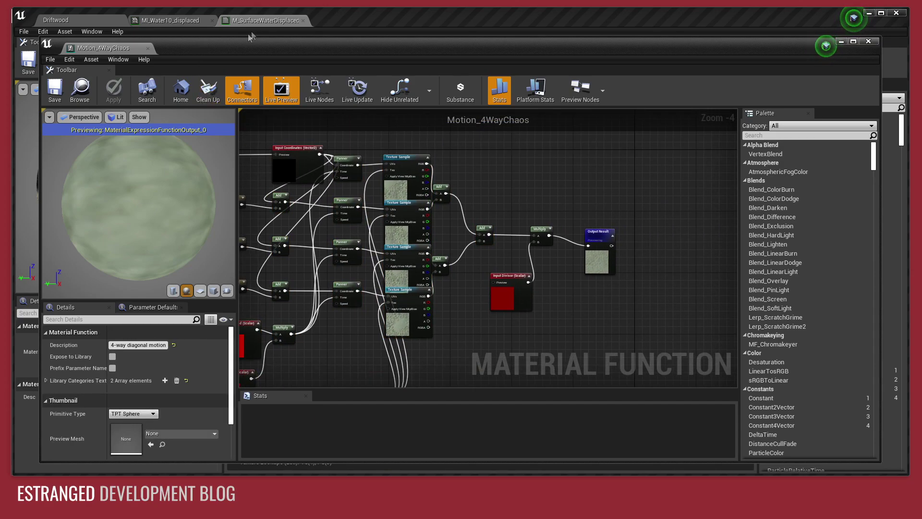
pyautogui.click(147, 48)
# Trace the wave height from Motion_4WayChaos through the Power, Luminance Bias and Append nodes to the Displacement multiplication
pyautogui.moveTo(121, 171); pyautogui.dragTo(163, 202)
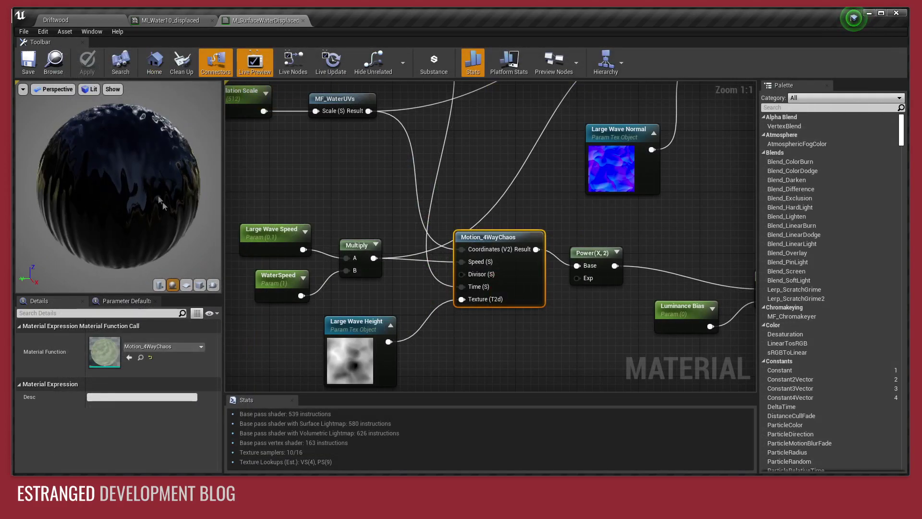
pyautogui.scroll(-2, 498, 280)
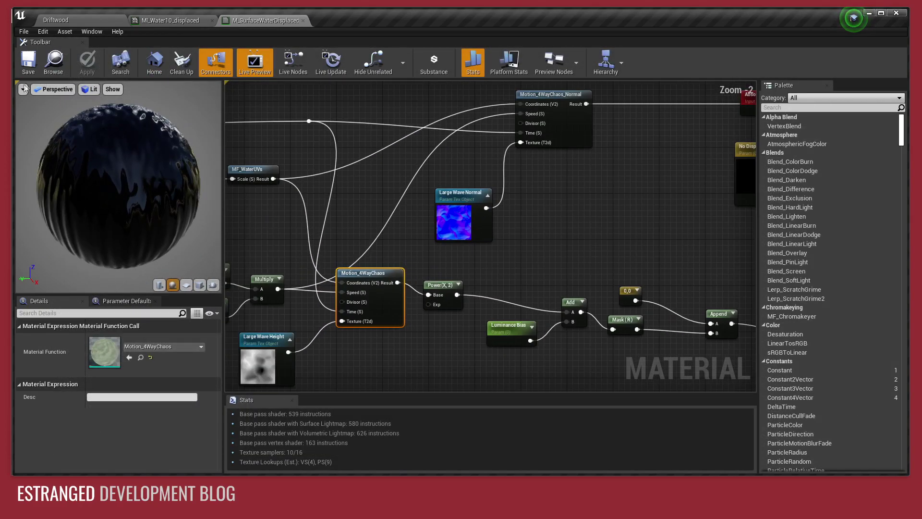
pyautogui.click(23, 89)
pyautogui.click(583, 255)
pyautogui.moveTo(627, 259); pyautogui.dragTo(563, 246, button='right')
pyautogui.moveTo(290, 255); pyautogui.dragTo(669, 342)
pyautogui.click(669, 341)
pyautogui.moveTo(668, 342); pyautogui.dragTo(491, 330, button='right')
pyautogui.moveTo(548, 293); pyautogui.dragTo(702, 308)
pyautogui.click(702, 308)
pyautogui.moveTo(702, 309); pyautogui.dragTo(498, 310, button='right')
pyautogui.moveTo(662, 280); pyautogui.dragTo(569, 301, button='right')
pyautogui.scroll(-1, 569, 301)
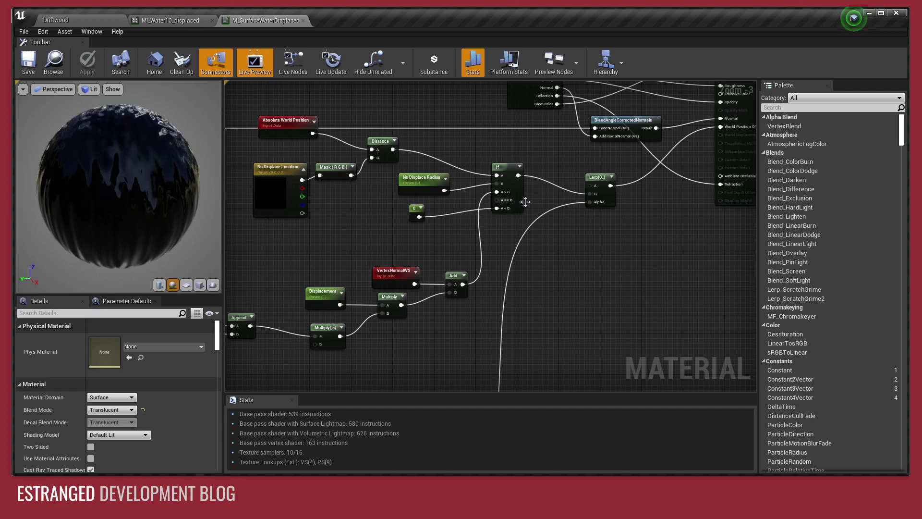
# Examine the No Displace Location and Radius nodes, and check the No Displace Location parameter's details
pyautogui.moveTo(287, 262); pyautogui.dragTo(346, 262, button='right')
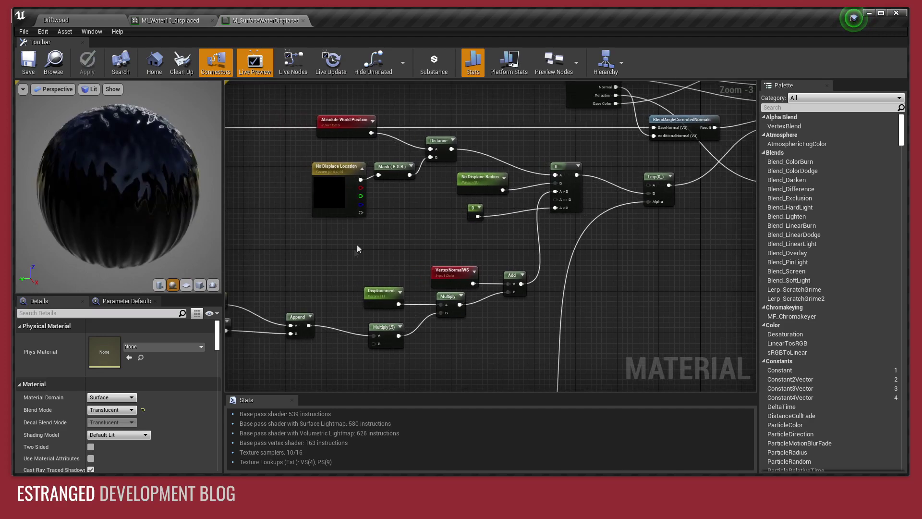
pyautogui.moveTo(301, 137); pyautogui.dragTo(491, 206)
pyautogui.moveTo(465, 240); pyautogui.dragTo(464, 239)
pyautogui.click(418, 212)
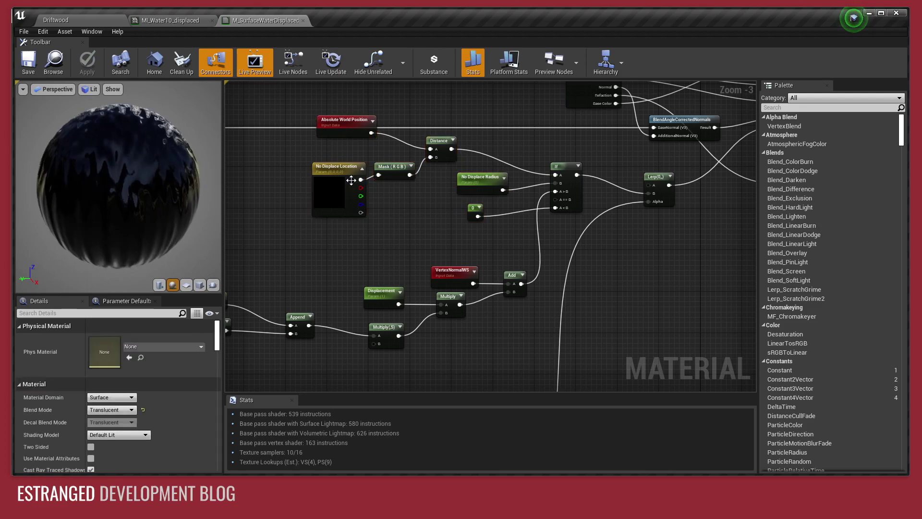
pyautogui.click(337, 181)
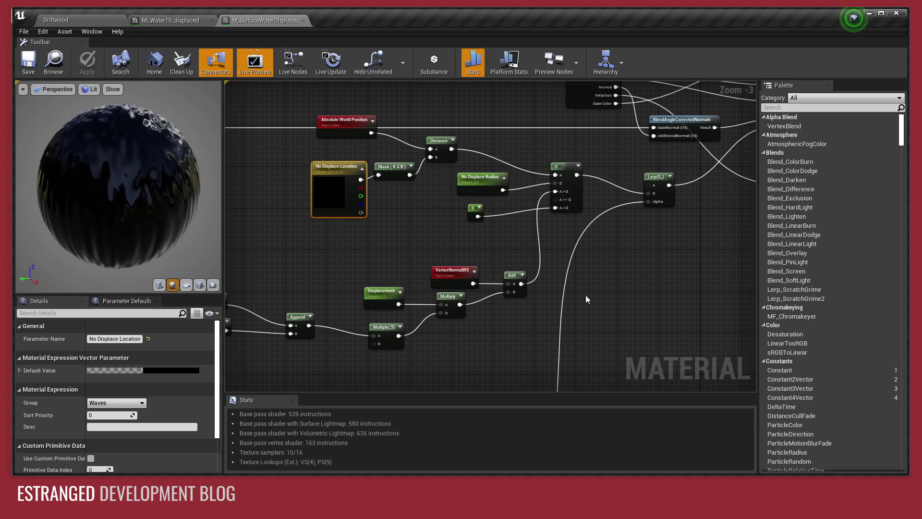
pyautogui.click(558, 290)
# Examine the Fade at Distance group, and trace its result through the Lerp into World Position Offset
pyautogui.moveTo(564, 323); pyautogui.dragTo(524, 86, button='right')
pyautogui.moveTo(279, 200); pyautogui.dragTo(458, 118, button='right')
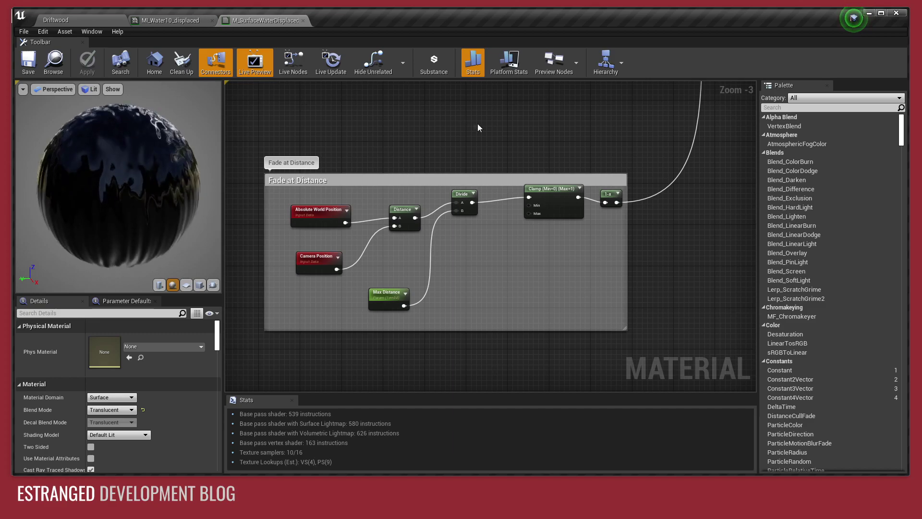
pyautogui.moveTo(606, 121); pyautogui.dragTo(486, 373, button='right')
pyautogui.moveTo(565, 265); pyautogui.dragTo(627, 285, button='right')
pyautogui.moveTo(647, 216); pyautogui.dragTo(408, 270, button='right')
pyautogui.moveTo(494, 169); pyautogui.dragTo(483, 242, button='right')
pyautogui.moveTo(414, 273); pyautogui.dragTo(481, 240, button='right')
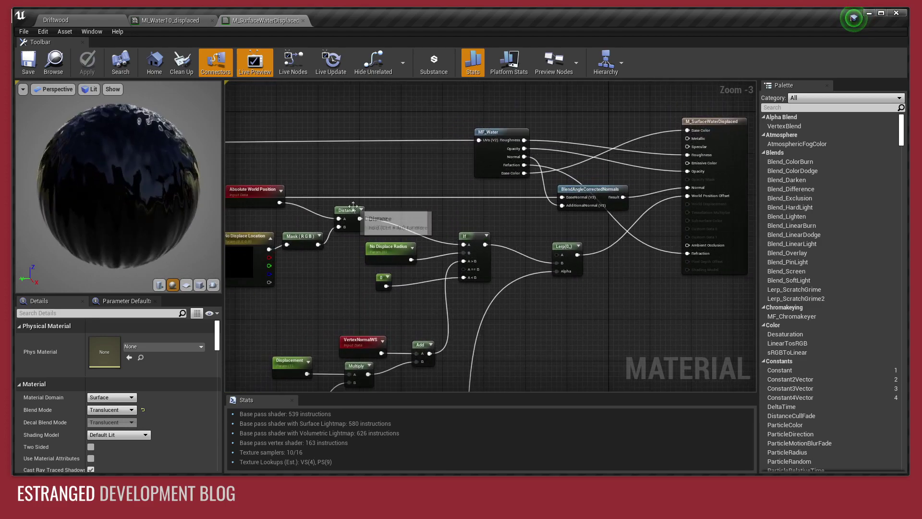
pyautogui.moveTo(354, 206); pyautogui.dragTo(487, 140, button='right')
pyautogui.moveTo(613, 237); pyautogui.dragTo(470, 240, button='right')
pyautogui.moveTo(568, 210); pyautogui.dragTo(543, 243, button='right')
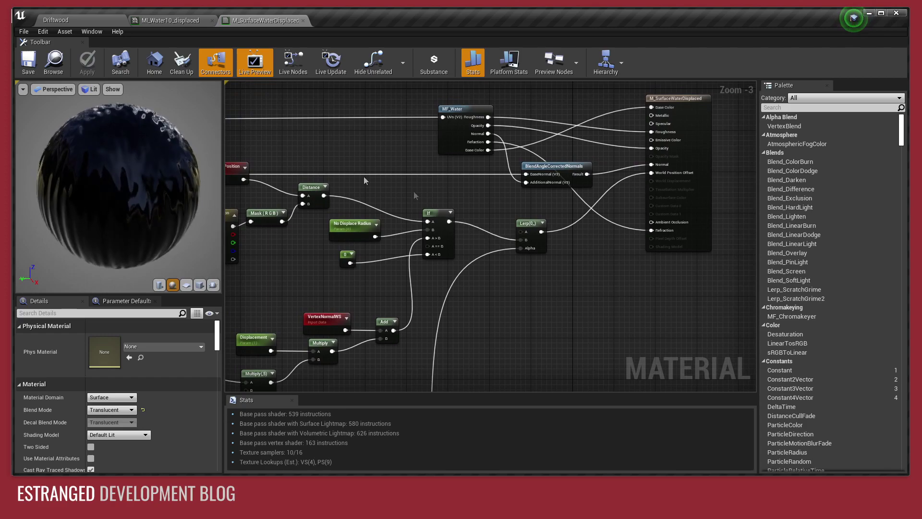
# Return to the Driftwood level and view the displaced ocean near the driftwood in game view
pyautogui.click(66, 19)
pyautogui.moveTo(514, 204)
pyautogui.mouseDown(button='right')
pyautogui.moveTo(500, 179)
pyautogui.moveTo(561, 206)
pyautogui.moveTo(519, 217)
pyautogui.mouseUp(button='right')
pyautogui.press('Escape')
pyautogui.press('w')
pyautogui.press('a')
pyautogui.press('d')
pyautogui.press('w')
pyautogui.press('d')
pyautogui.press('a')
pyautogui.press('d')
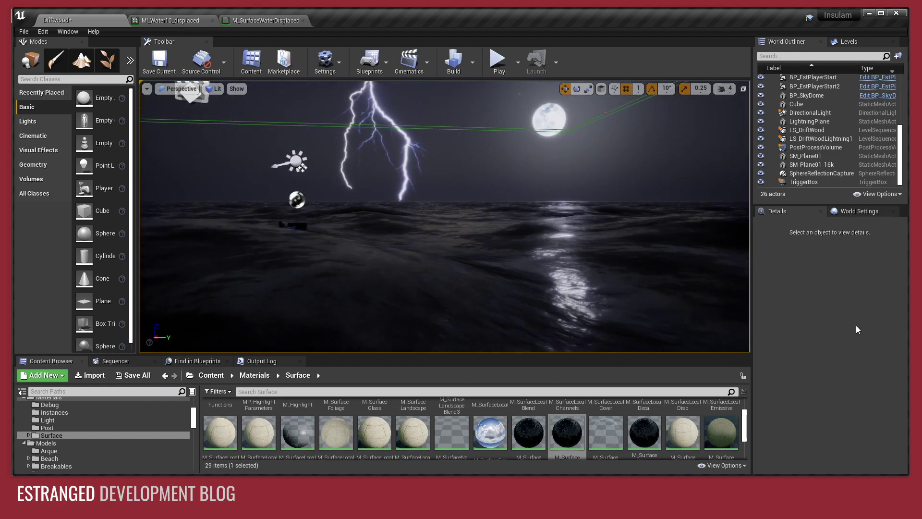
pyautogui.moveTo(520, 217); pyautogui.dragTo(543, 230, button='right')
pyautogui.press('g')
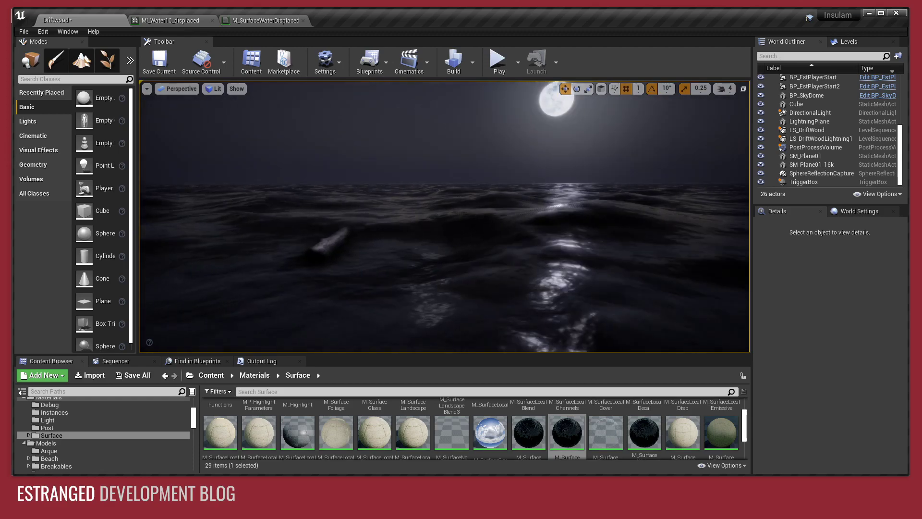